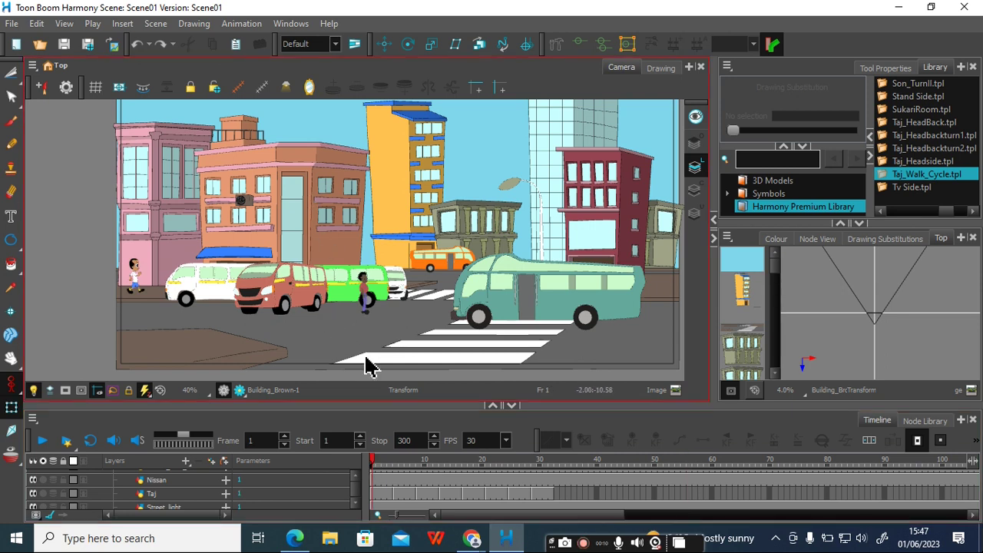
Create a cycle with 10 repetitions from the walk drawings on the Taj layer
click(369, 496)
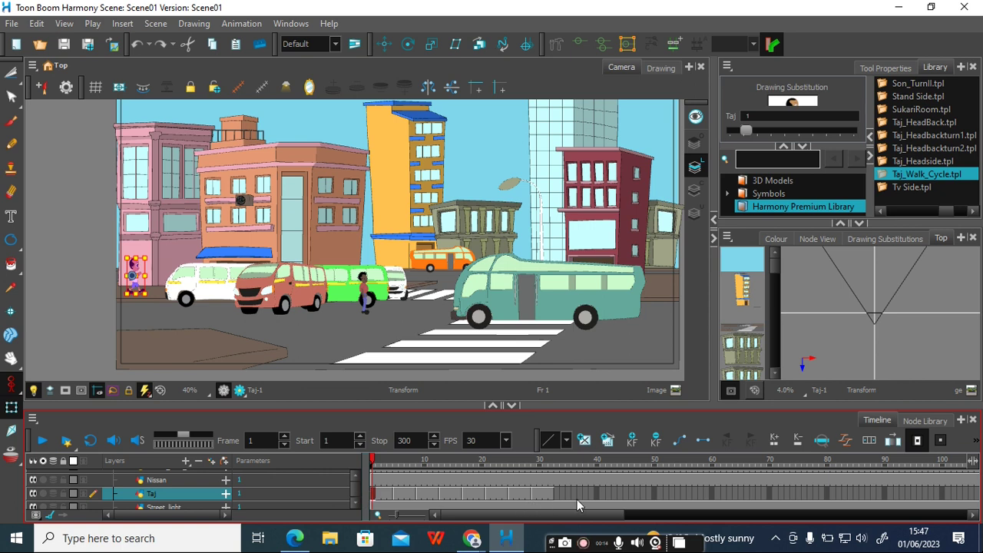
shift+click(553, 496)
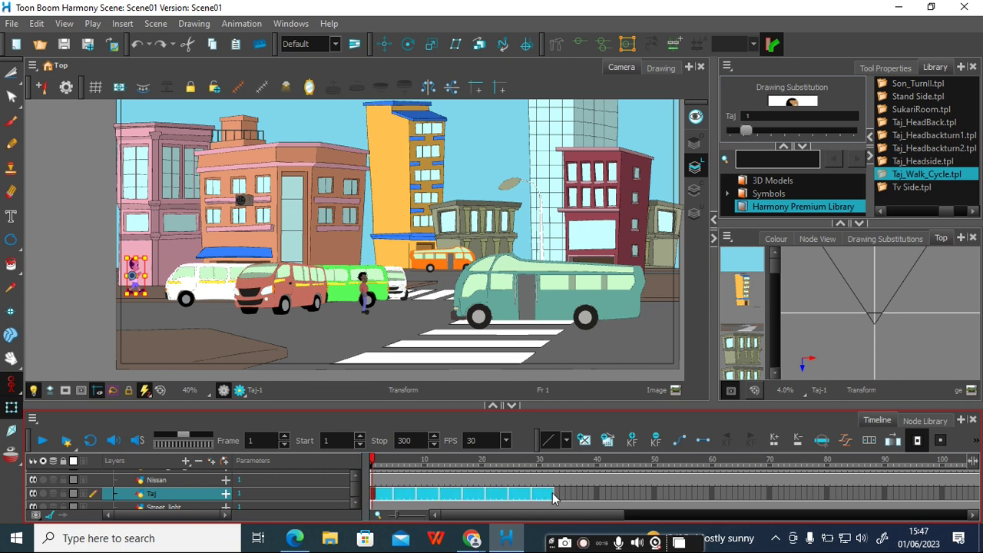
right_click(553, 497)
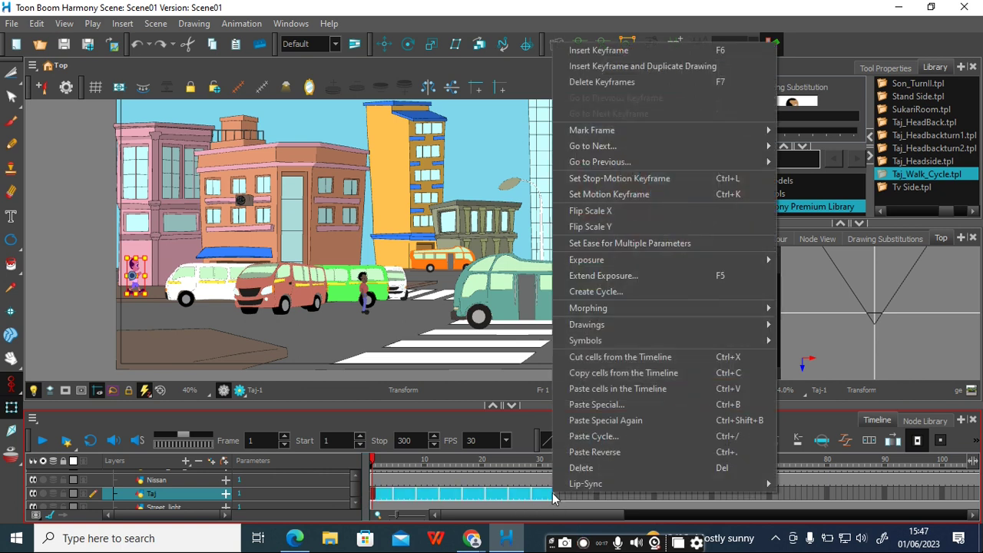
click(648, 289)
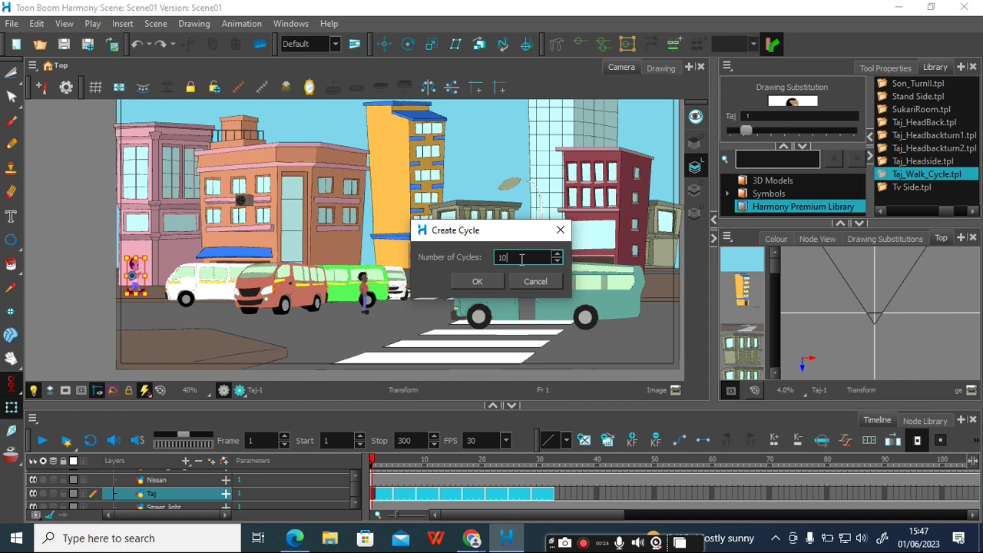
click(477, 281)
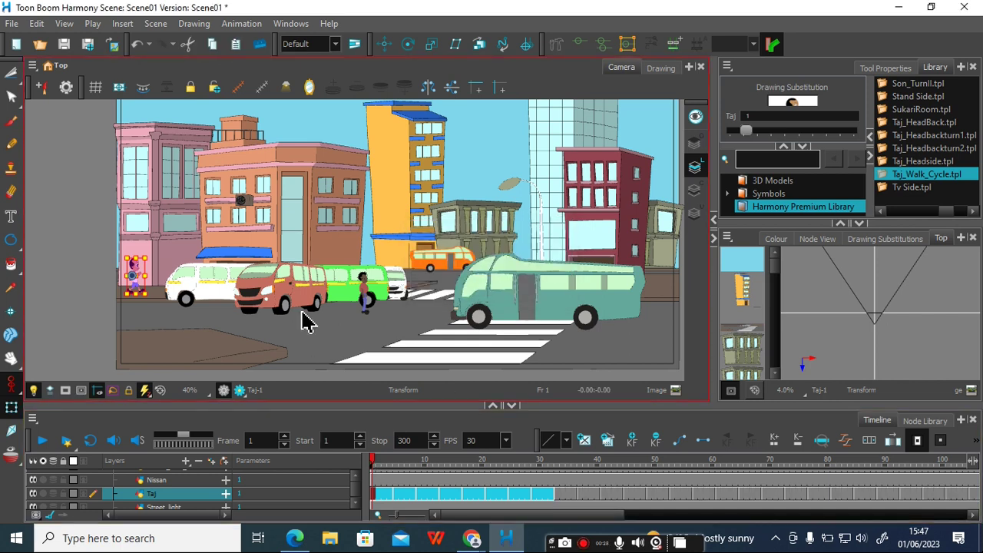
Scrub the timeline from frame 1 to frame 72 and back to check Taj's repeated walk cycle
scroll(305, 322, up, 3)
key(space)
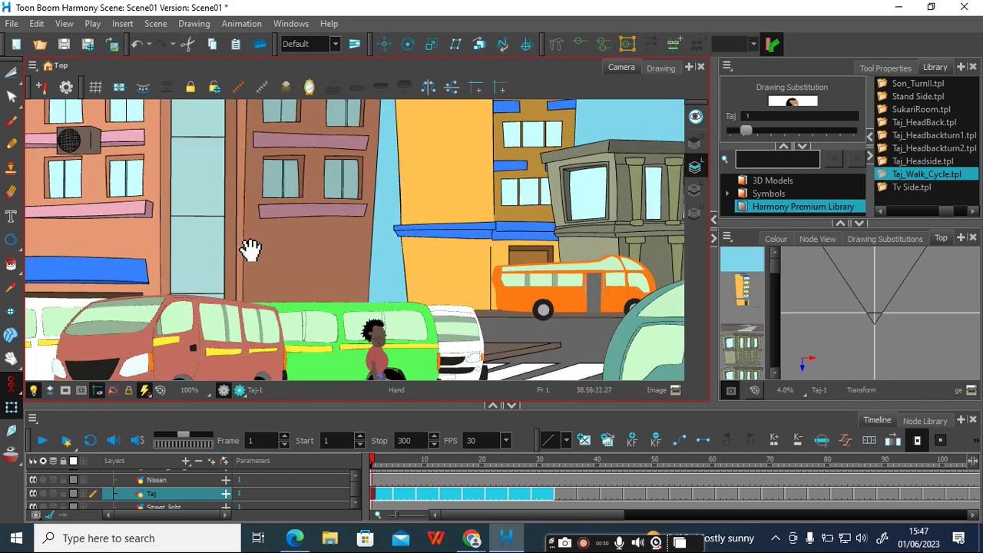
drag(251, 250, 340, 287)
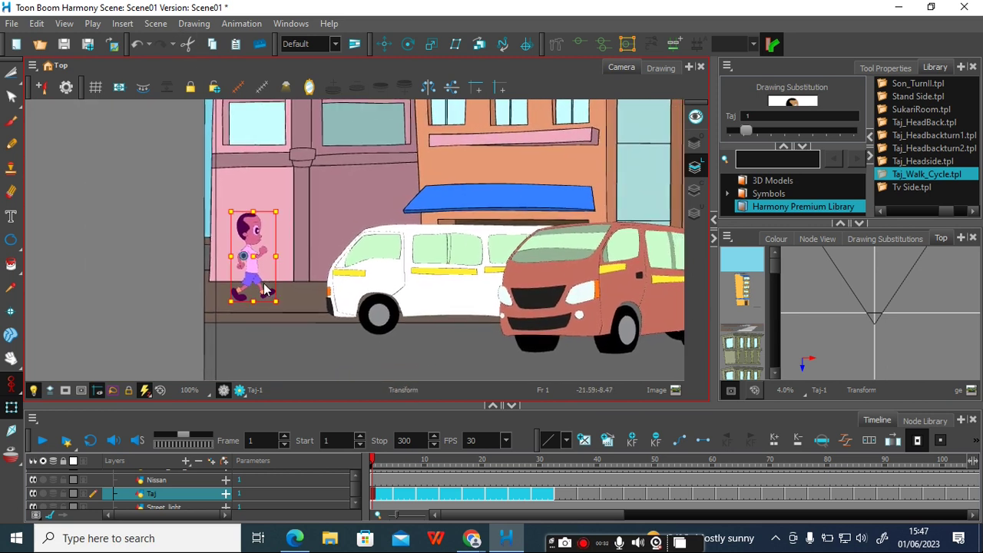
drag(375, 461, 782, 463)
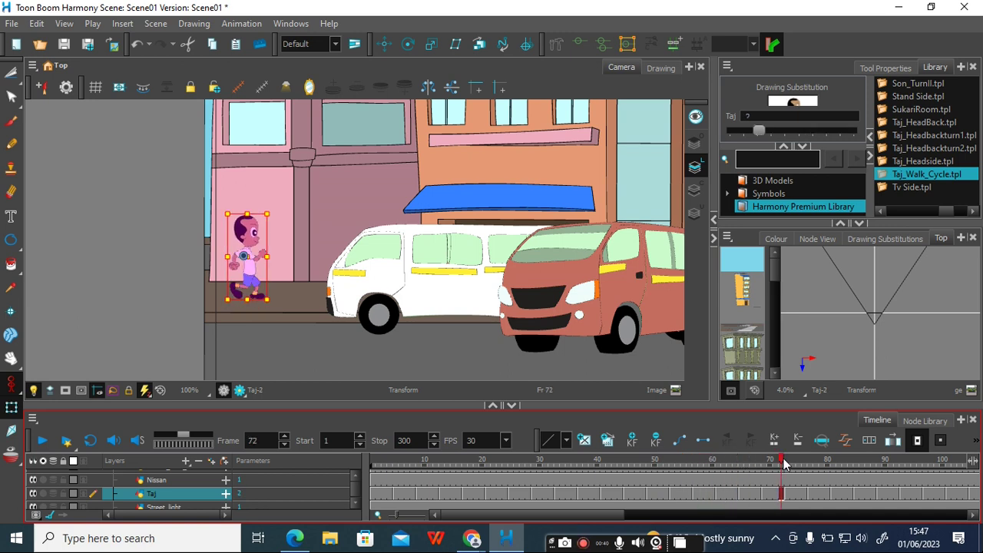
click(378, 464)
drag(378, 463, 373, 461)
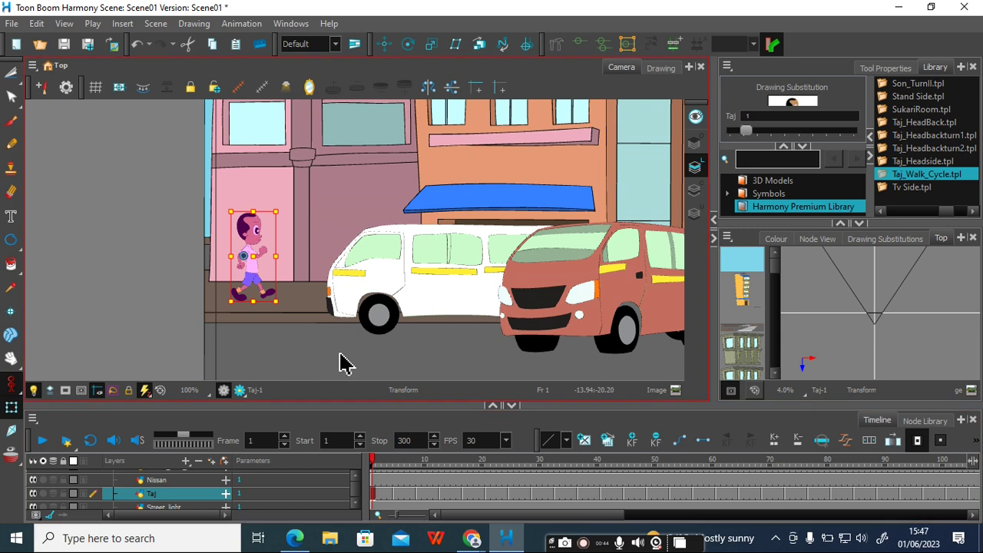
Turn on Animate mode so that moving the Taj character sets keyframes
scroll(350, 354, down, 5)
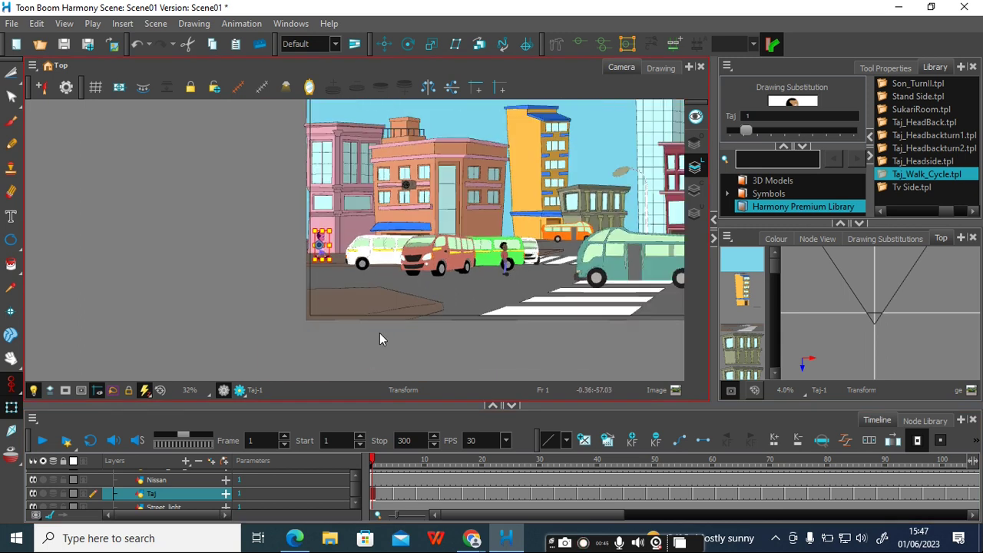
drag(379, 338, 280, 282)
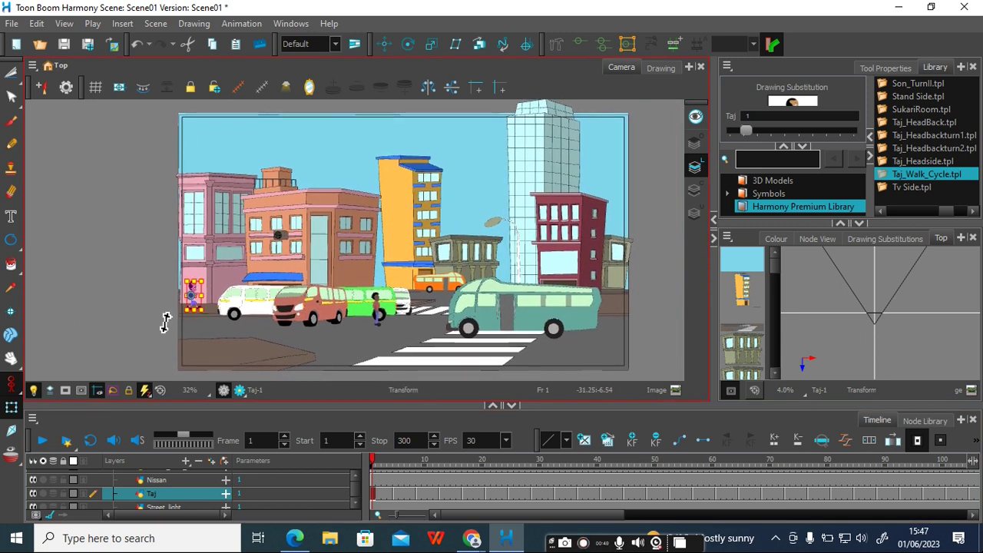
click(12, 383)
click(68, 381)
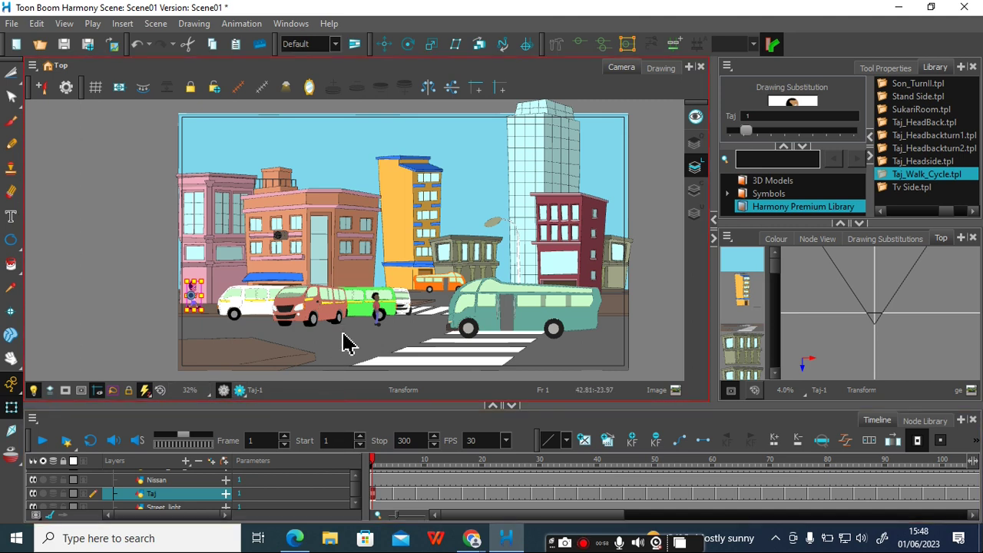
At frame 300, move Taj horizontally across the street to just outside the camera frame's right edge
drag(470, 519, 837, 520)
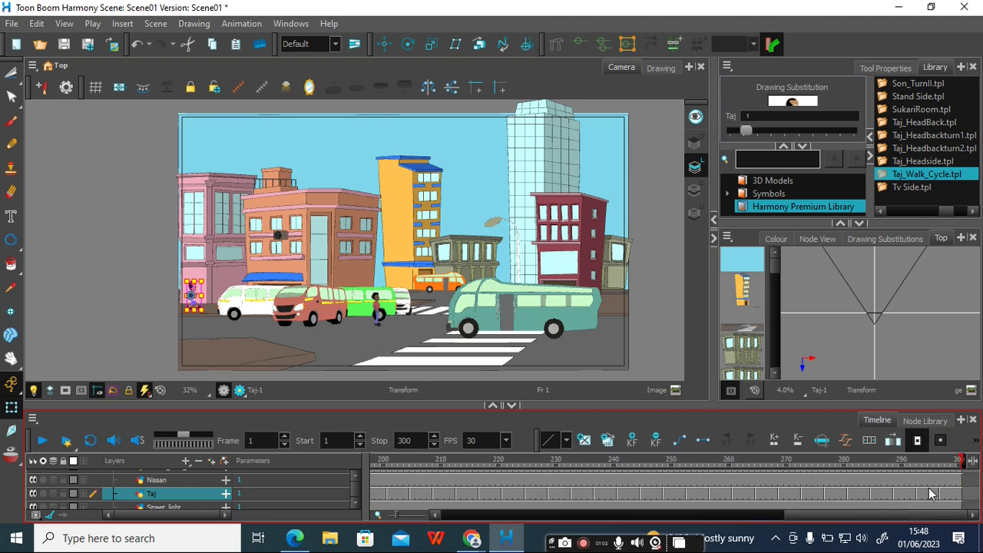
click(957, 461)
click(965, 460)
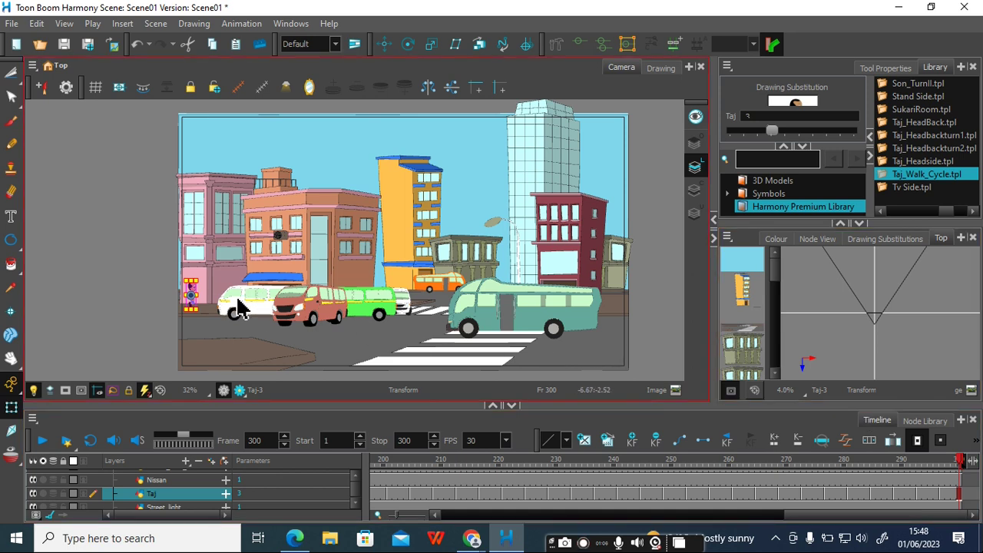
scroll(262, 312, up, 1)
drag(297, 303, 231, 285)
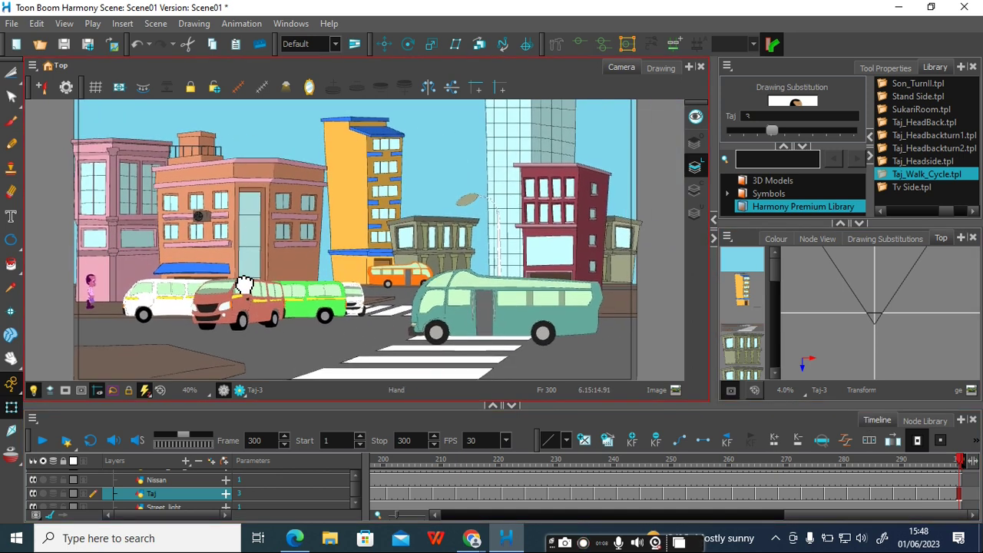
click(89, 288)
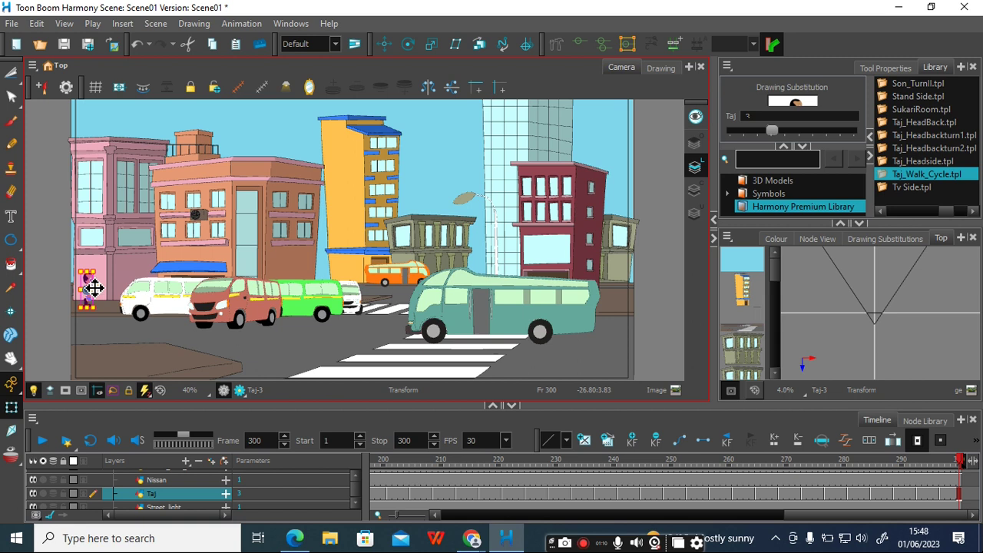
drag(94, 287, 353, 289)
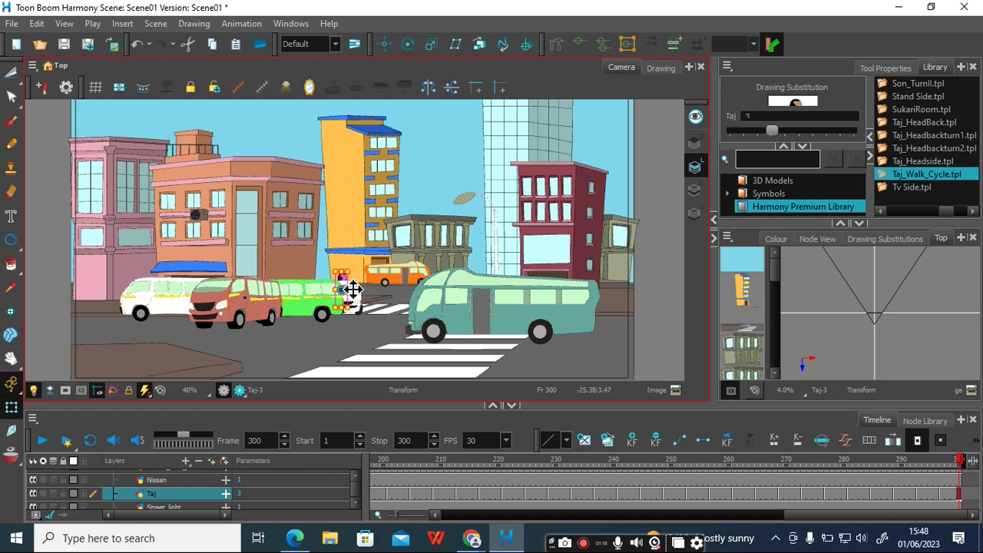
drag(352, 289, 653, 307)
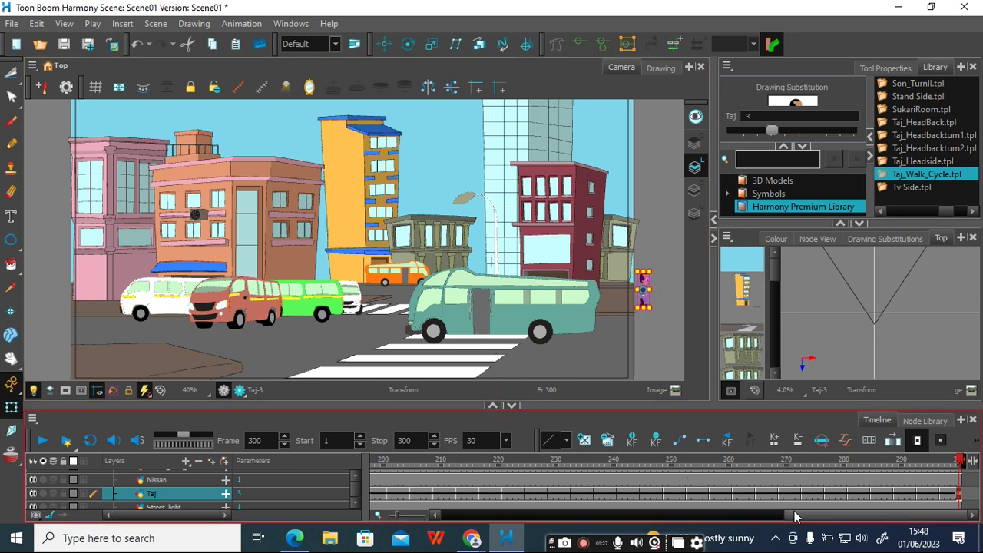
Play the scene from frame 1 to check Taj's walk across the street
drag(769, 514, 407, 502)
click(373, 461)
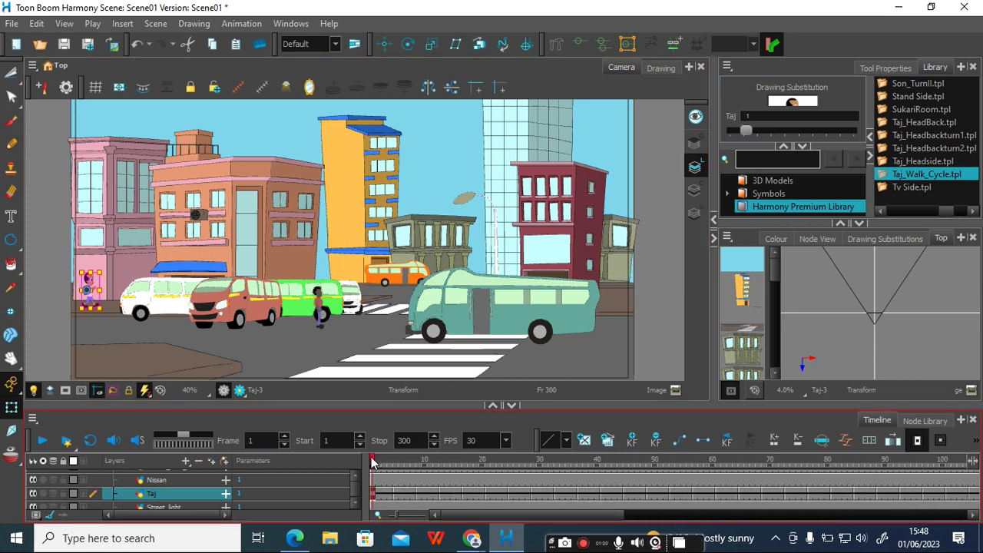
click(43, 440)
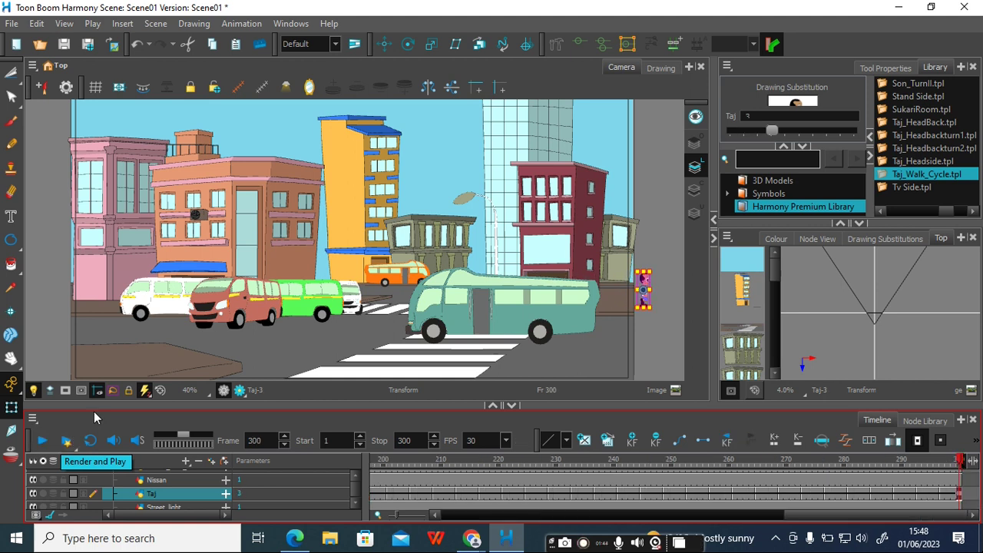
Turn off Animate mode and return the playhead to frame 1
click(11, 382)
click(69, 394)
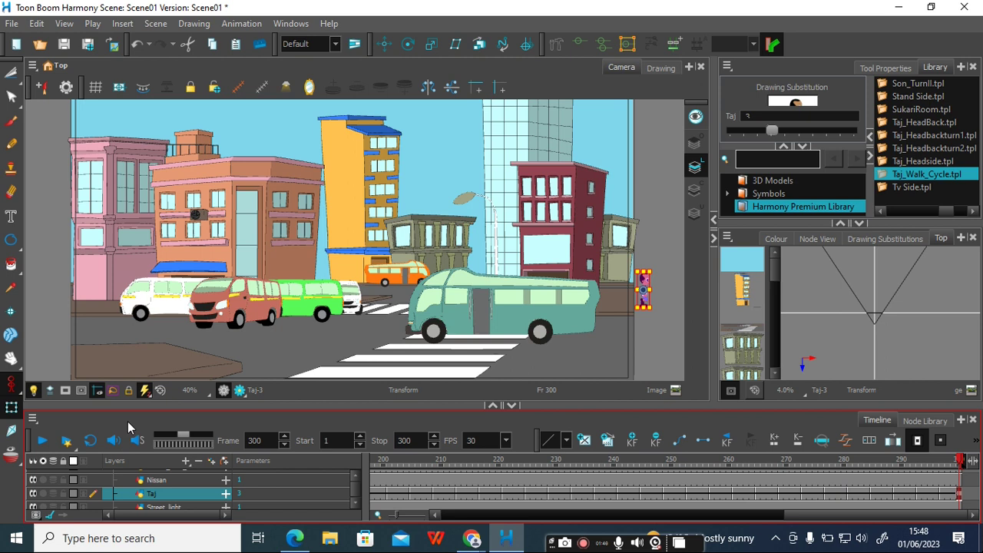
click(394, 459)
drag(499, 513, 432, 507)
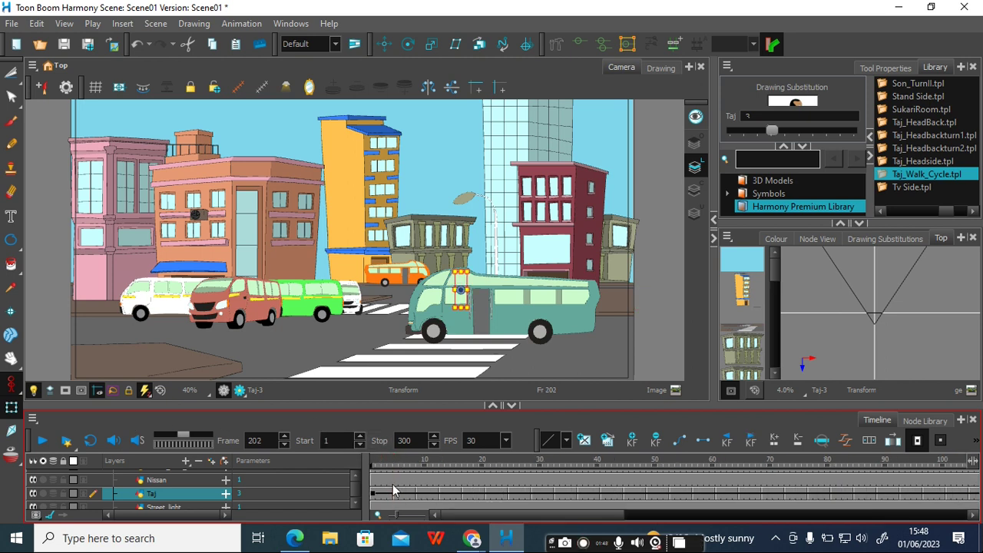
click(372, 460)
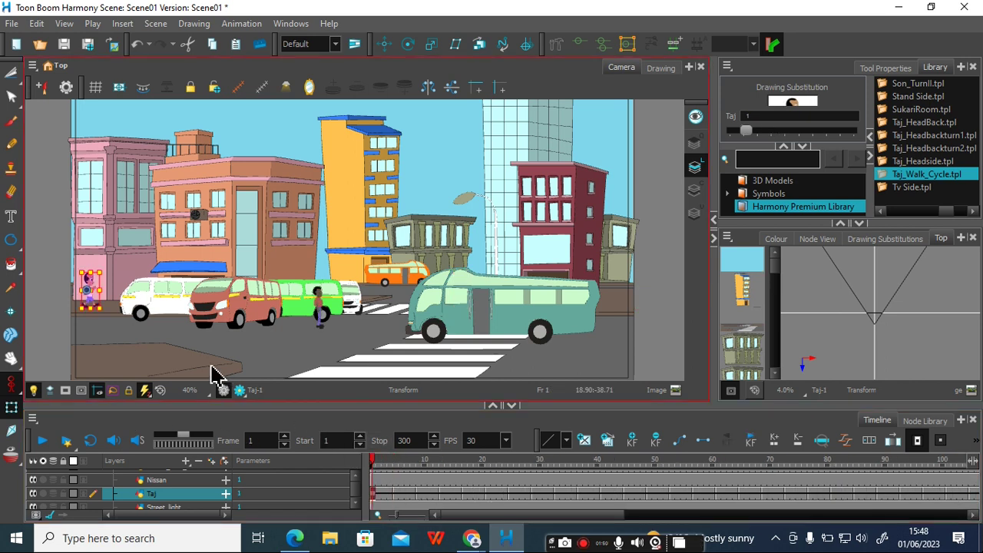
Scale the Taj character down to roughly half its size on the pavement beside the white van
scroll(198, 380, up, 1)
scroll(198, 379, up, 4)
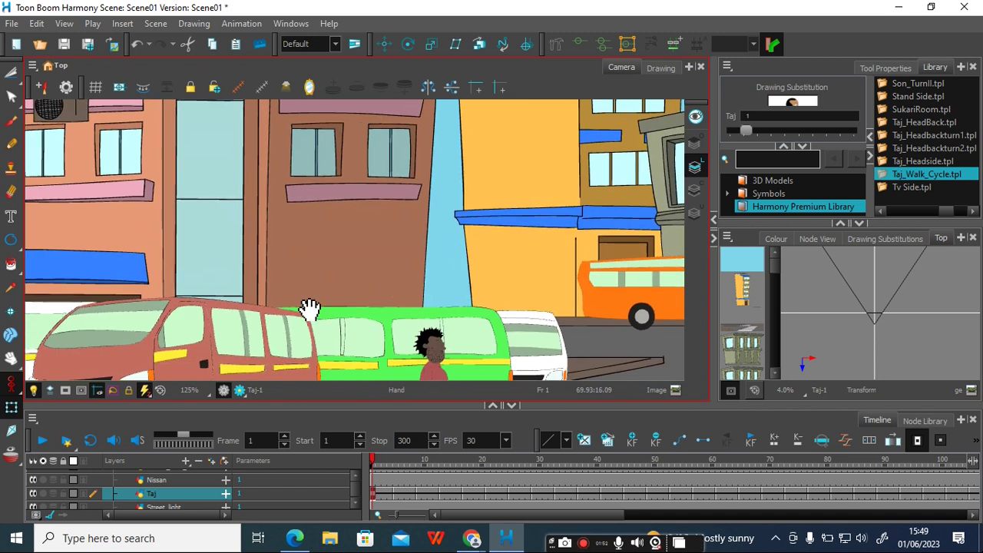
drag(242, 323, 504, 275)
key(shift+t)
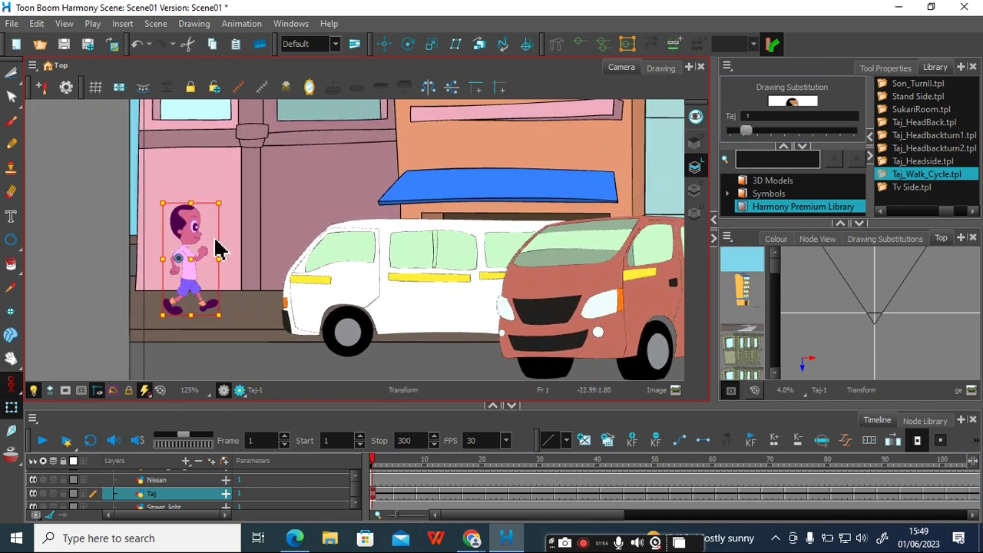
drag(224, 207, 169, 289)
scroll(381, 342, down, 4)
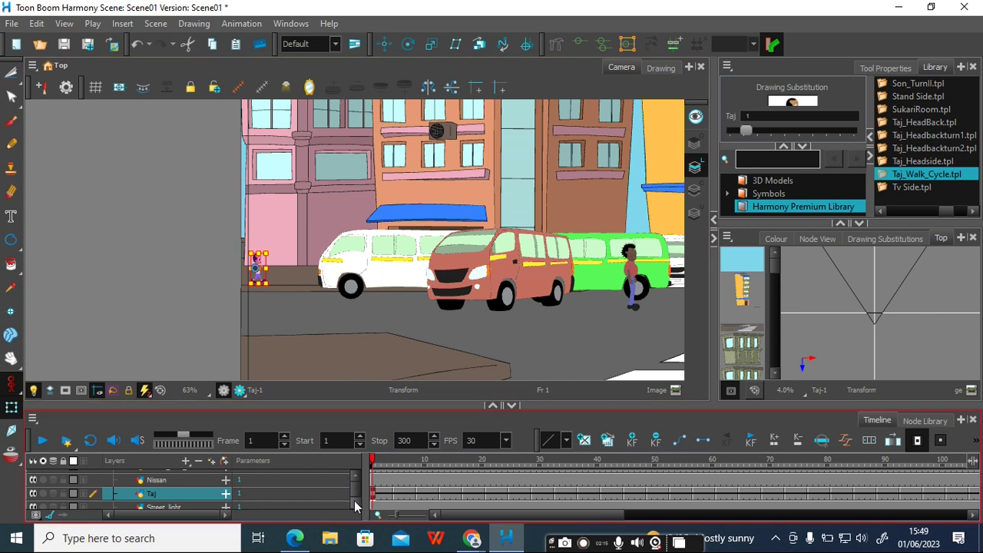
Reorder the Taj layer so it sits directly between the Nissan_Side and Nissan_Side_1 layers
click(356, 504)
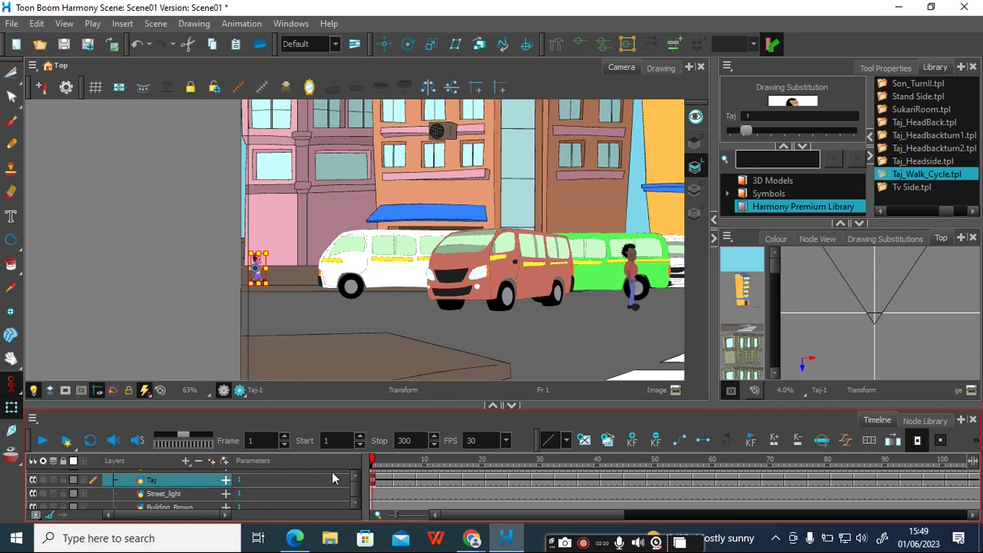
click(354, 474)
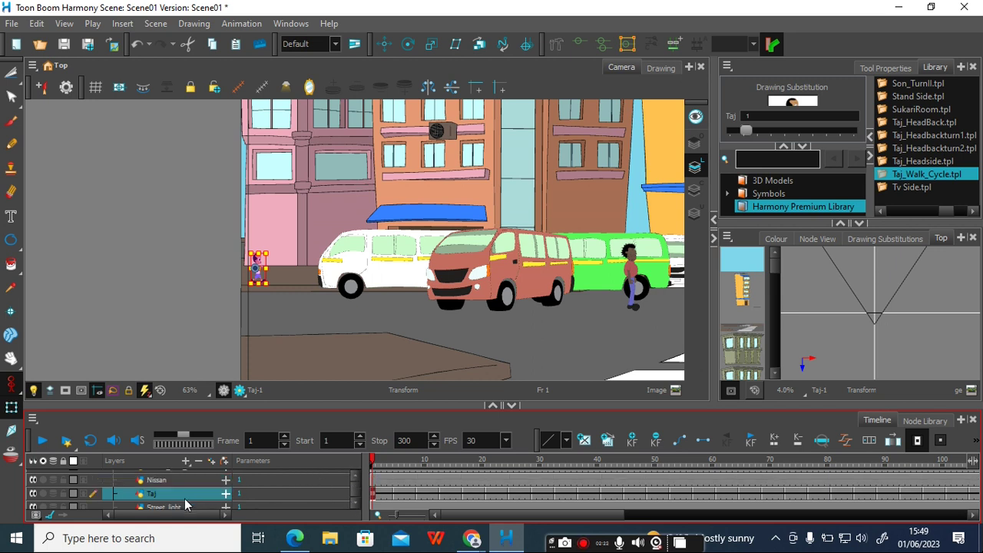
drag(180, 478, 180, 474)
click(356, 474)
click(357, 474)
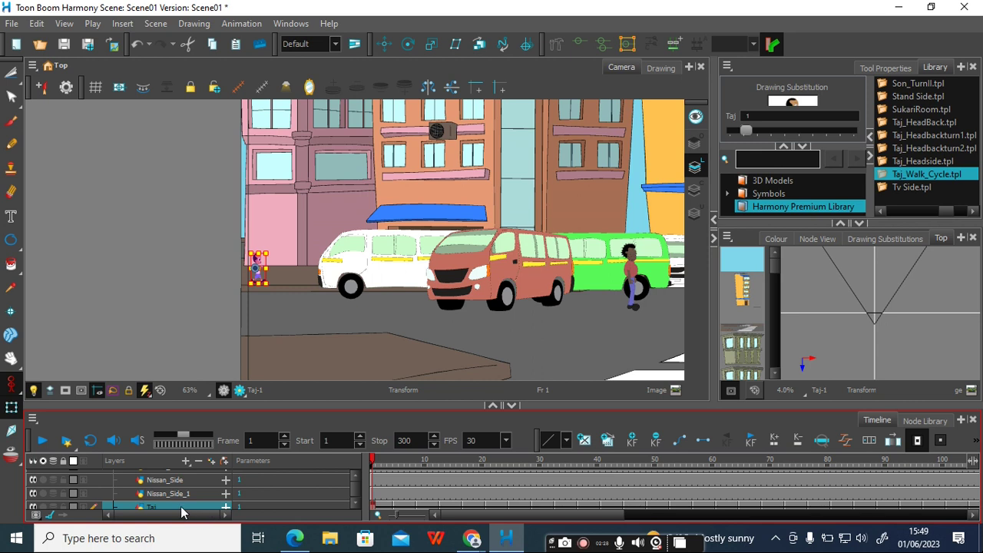
click(388, 281)
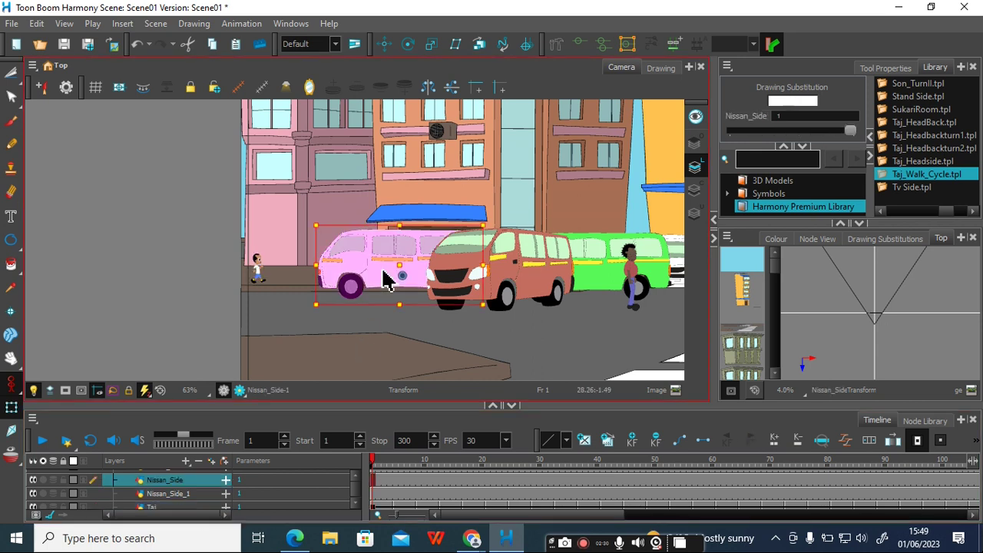
click(171, 507)
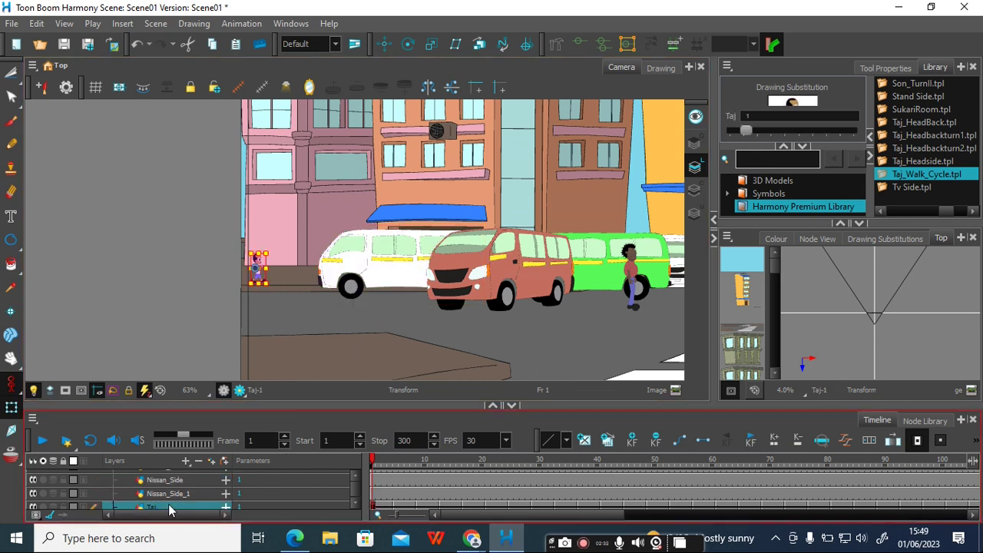
drag(168, 494, 167, 494)
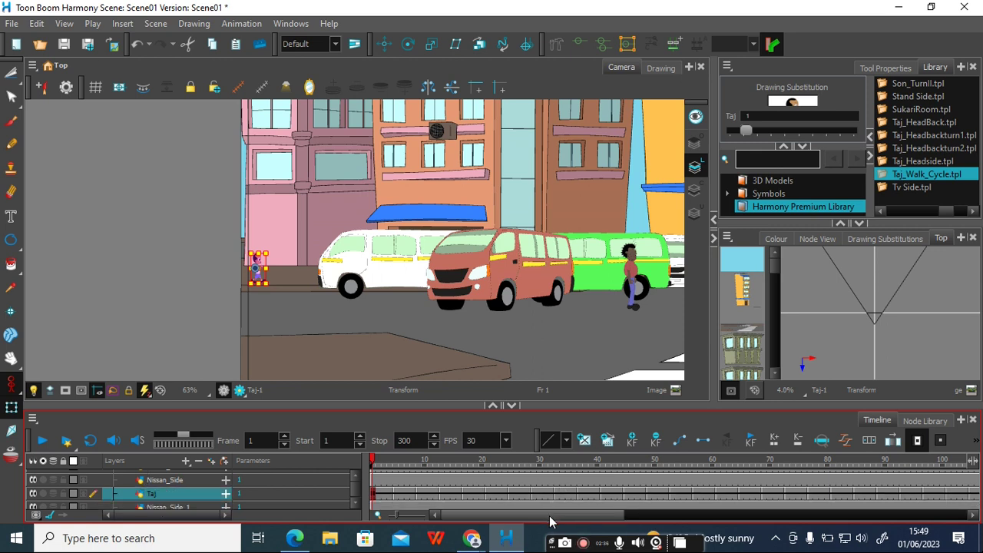
Play the scene in full camera view to check Taj's walk behind the vehicles, and stop playback
scroll(494, 220, down, 1)
drag(487, 226, 362, 296)
scroll(362, 296, down, 1)
drag(450, 237, 397, 269)
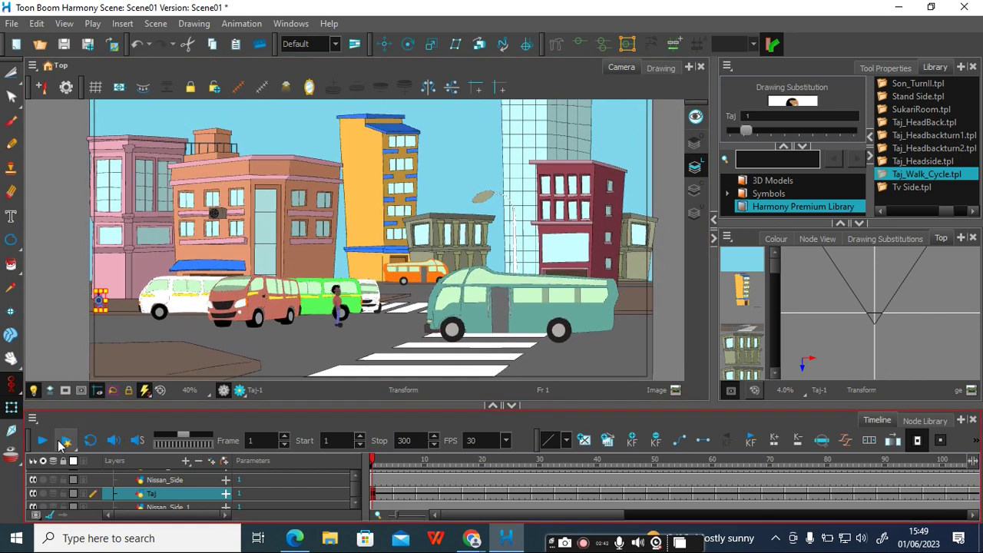
click(60, 445)
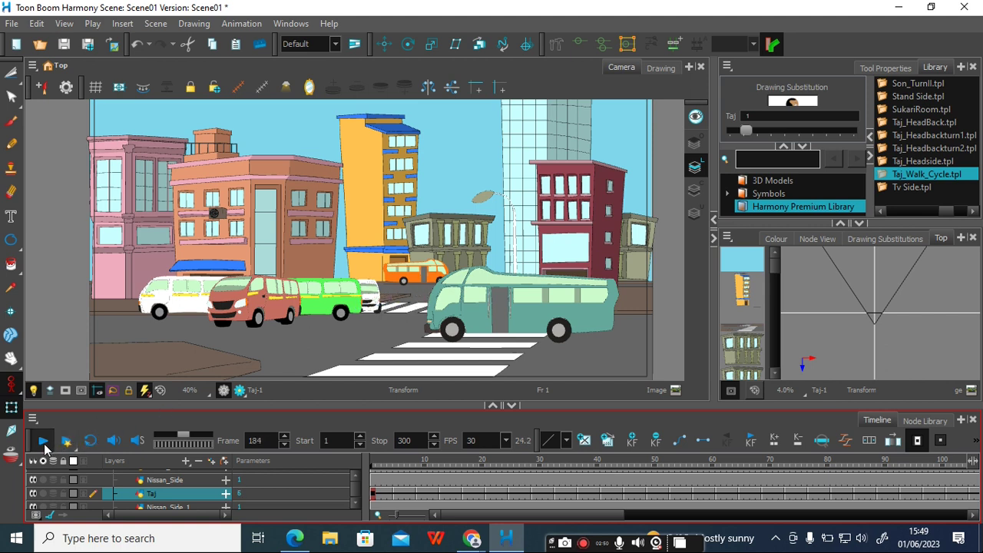
click(43, 448)
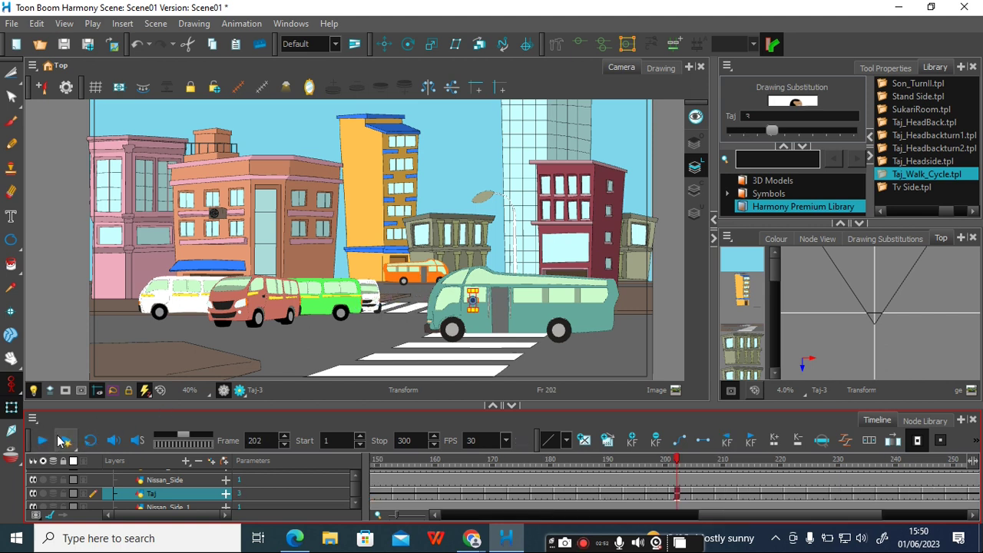
Check Taj at frame 114 and move the Taj layer below Nissan_Side_1 and Nissan, directly above Street_light
mouse_move(677, 462)
mouse_down()
mouse_move(407, 465)
mouse_move(338, 449)
mouse_move(359, 447)
mouse_move(373, 461)
mouse_move(865, 459)
mouse_up()
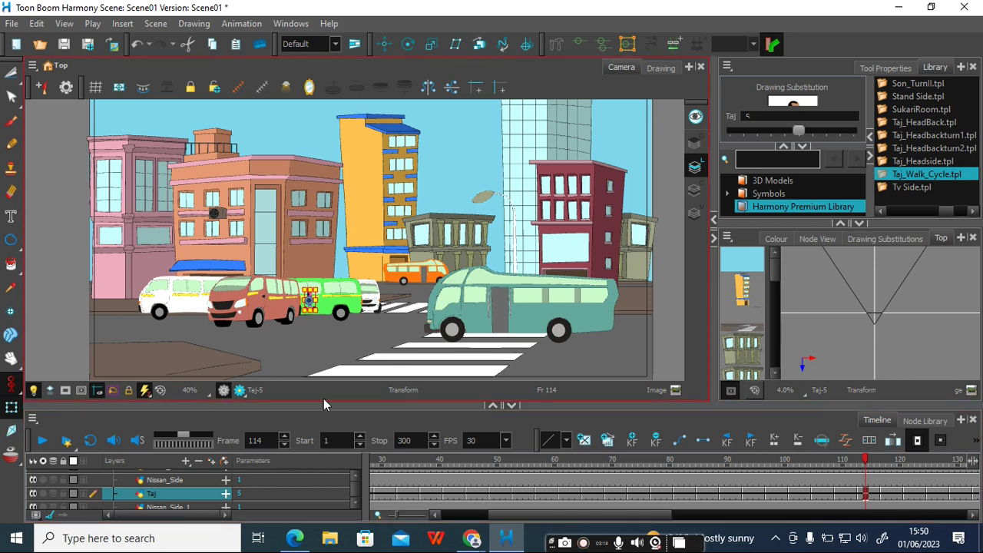
click(355, 504)
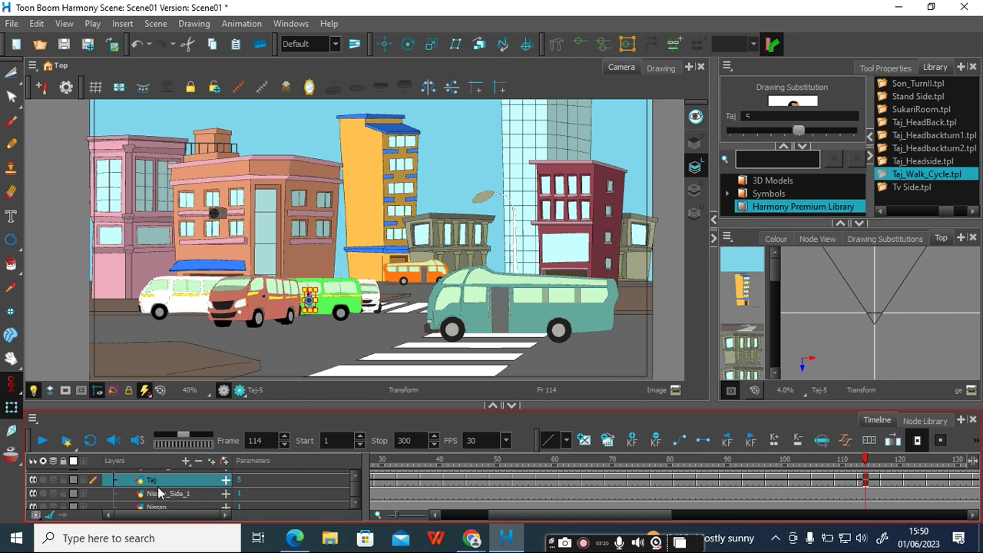
drag(158, 498, 311, 503)
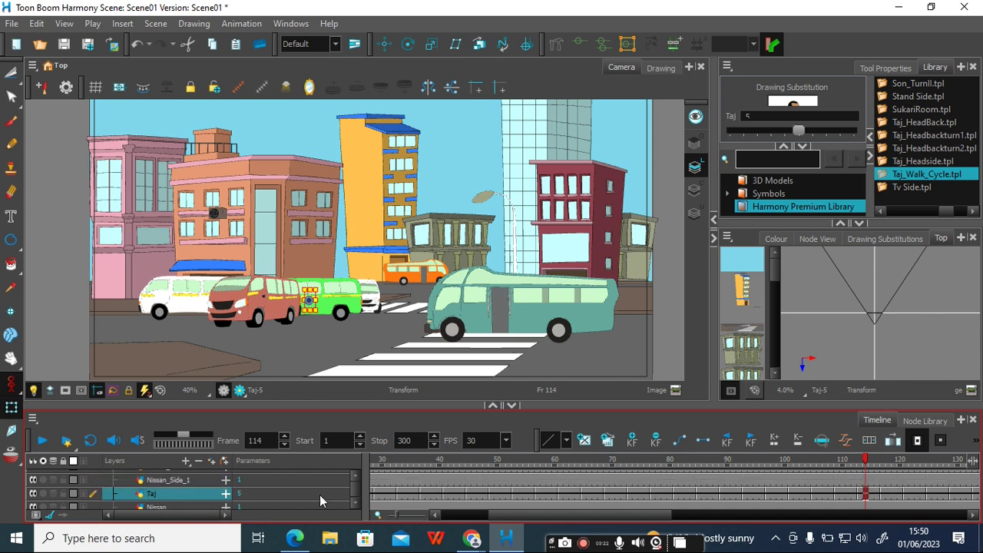
click(355, 503)
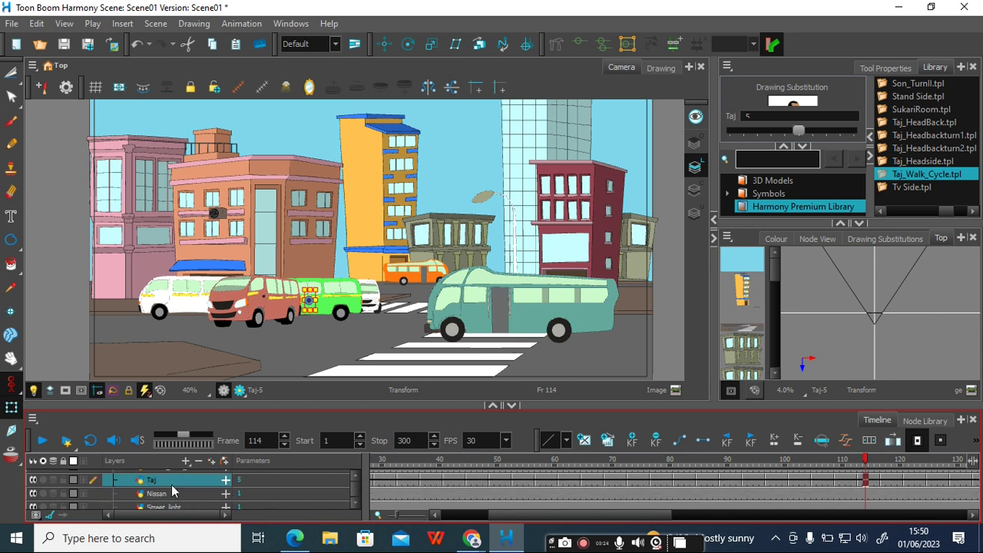
drag(168, 480, 169, 507)
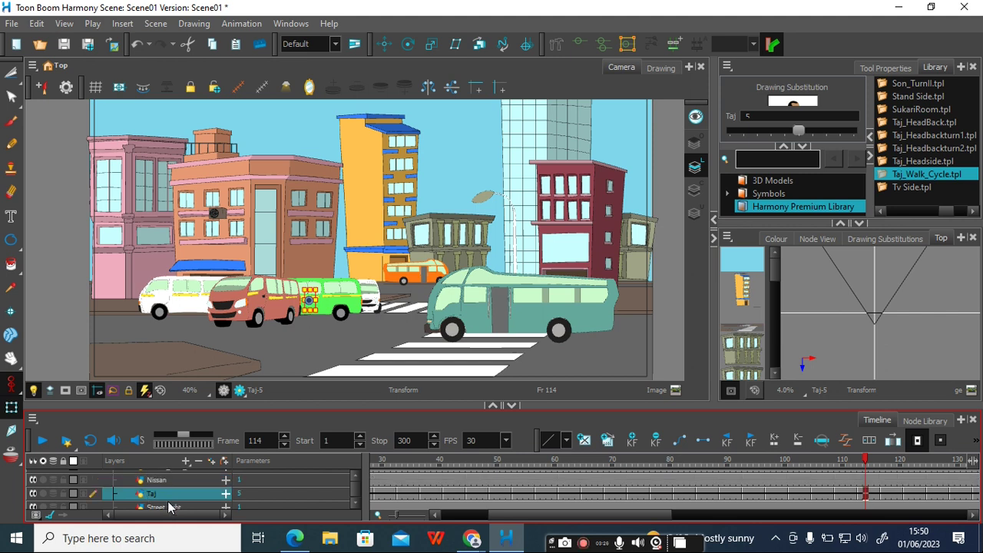
Scrub to frame 147 and examine Taj up close against the white van beside the green bus
drag(576, 520, 636, 520)
drag(673, 462, 861, 487)
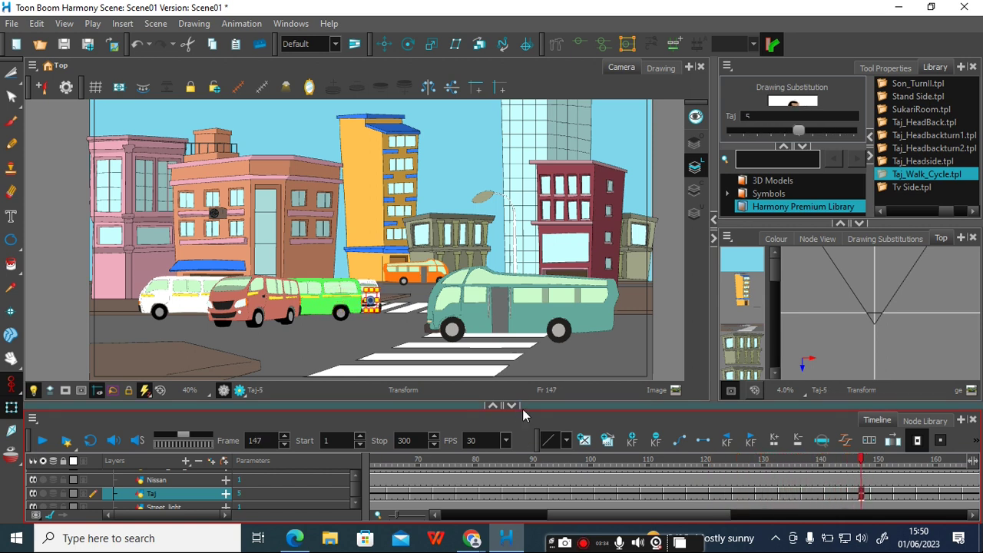
key(2)
key(2)
key(2)
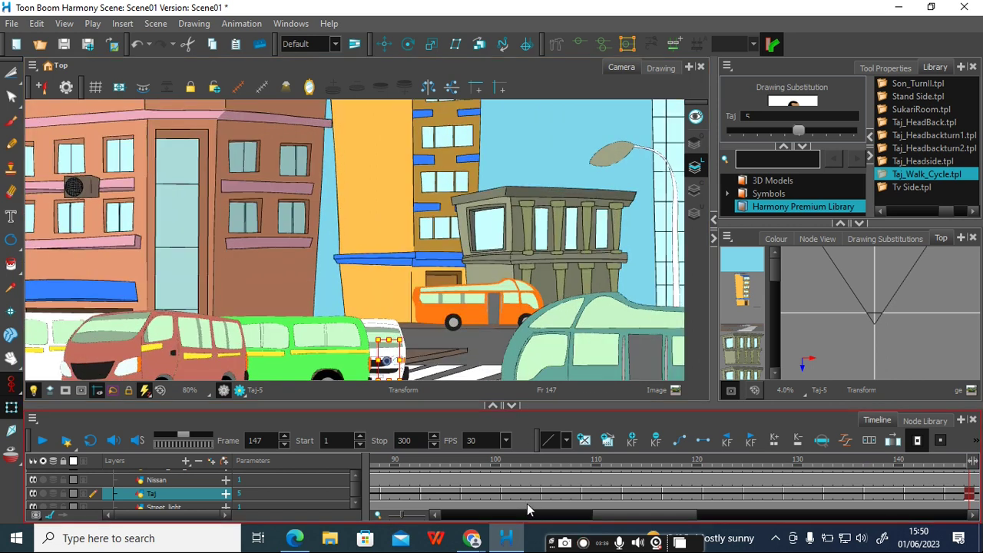
scroll(529, 494, down, 5)
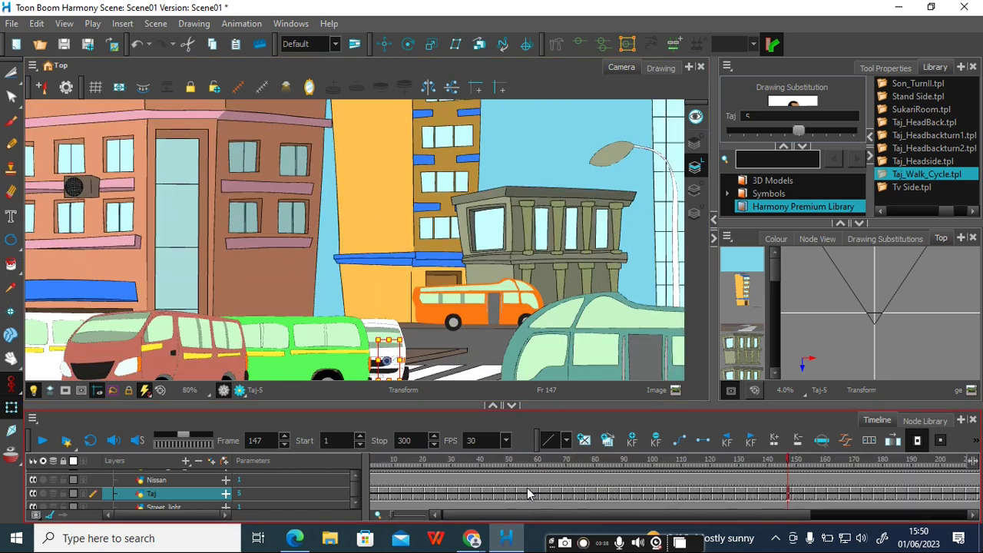
scroll(529, 494, up, 2)
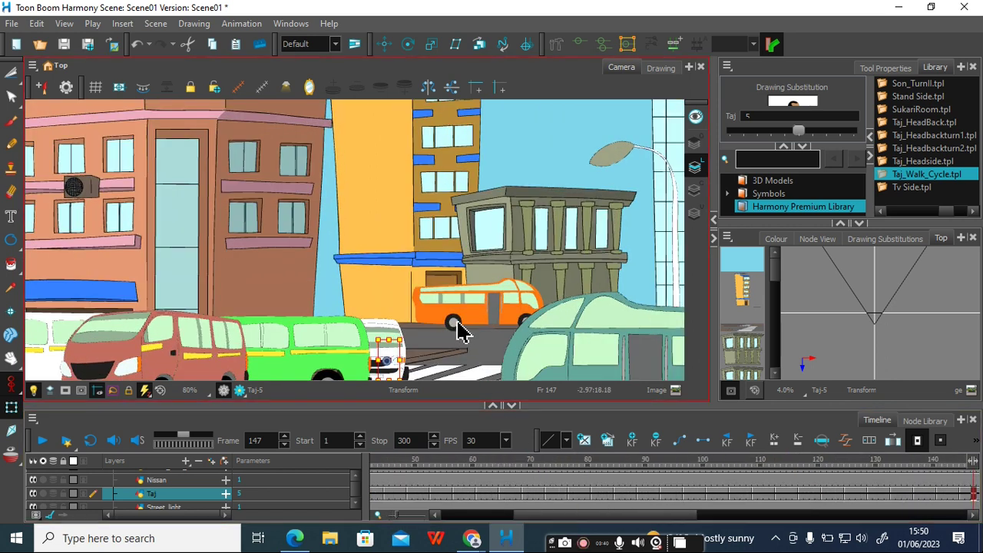
drag(454, 361, 338, 300)
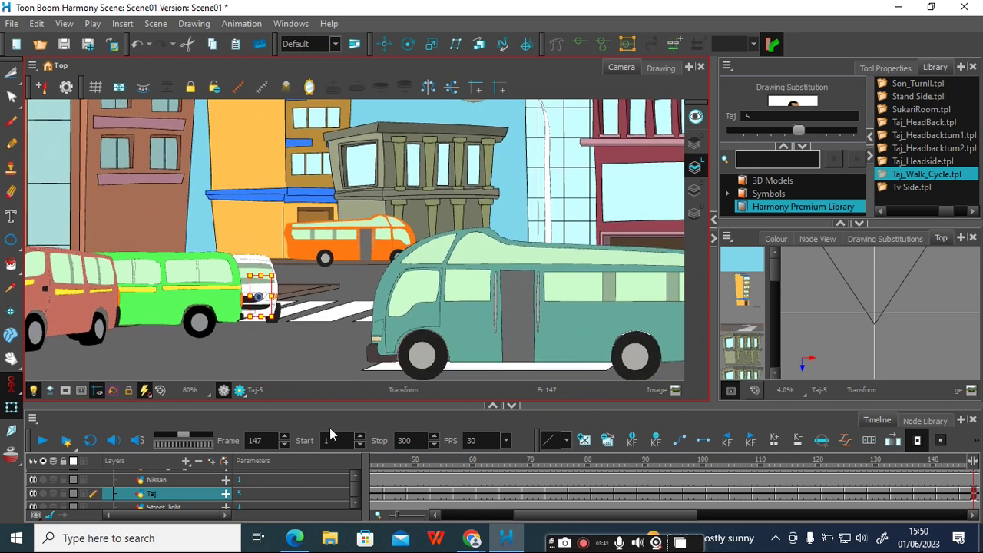
Scrub to frame 159 to check Taj at the zebra crossing, and play the scene from there
drag(593, 517, 671, 524)
drag(715, 460, 783, 461)
drag(428, 376, 212, 330)
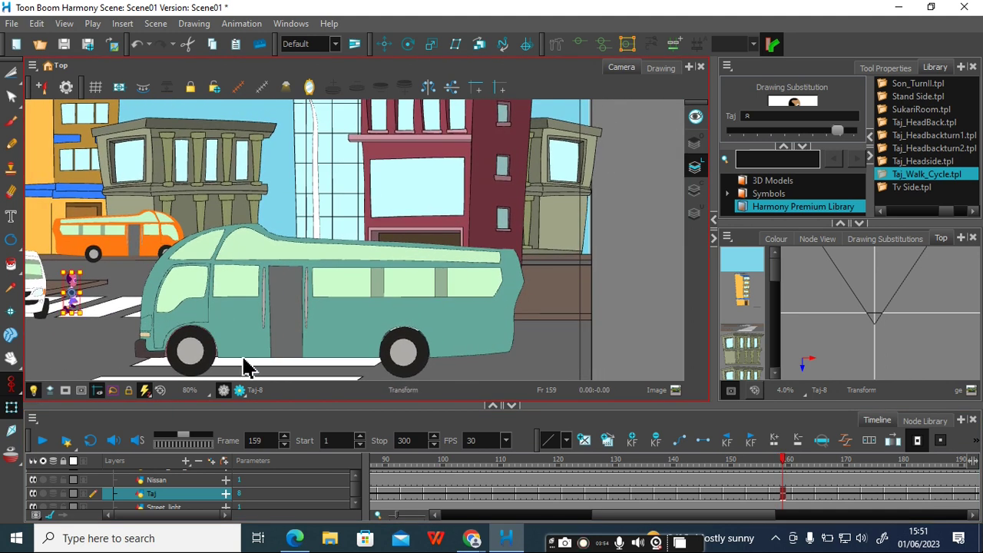
click(42, 440)
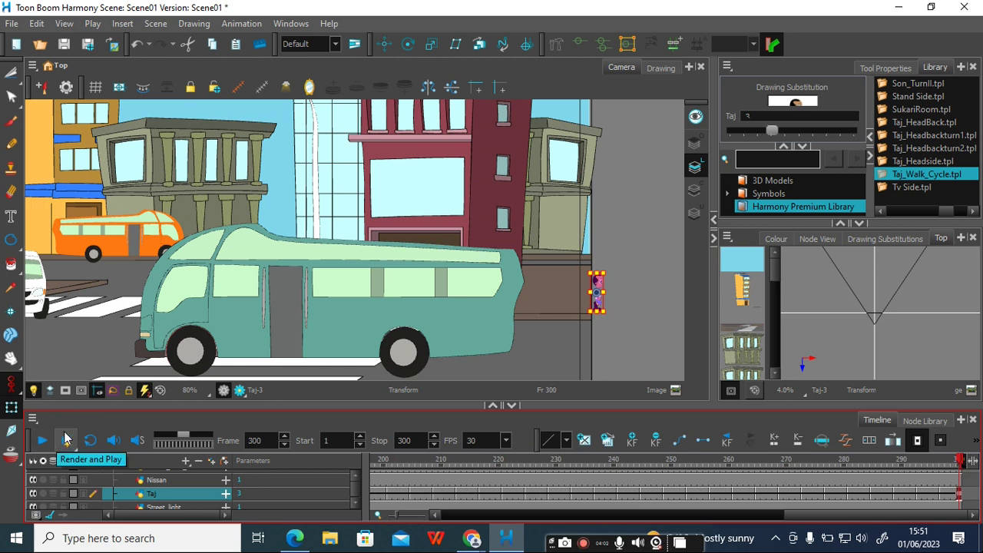
Try to shift Taj at frame 300 from outside the scene edge to behind the front of the teal bus, with Animate mode off
click(746, 392)
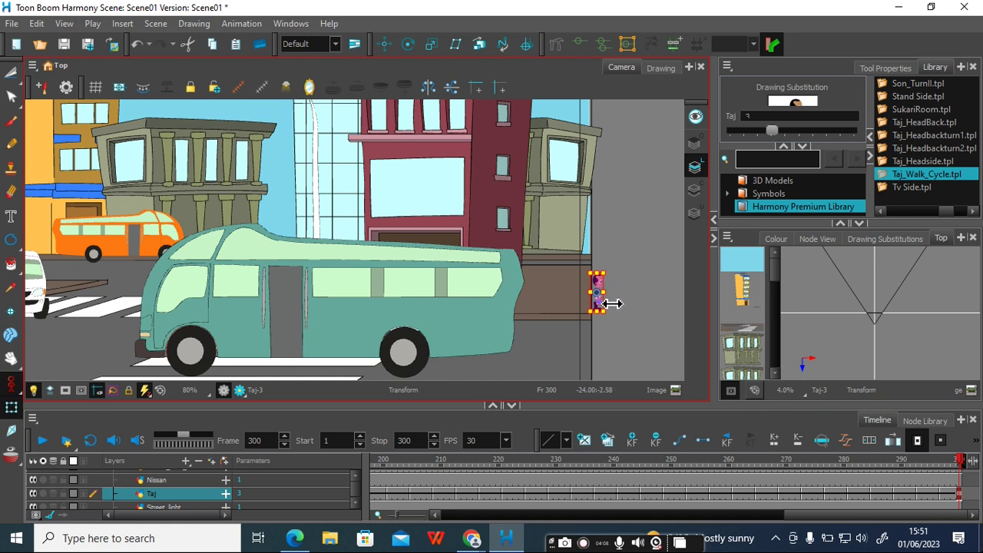
scroll(604, 302, down, 2)
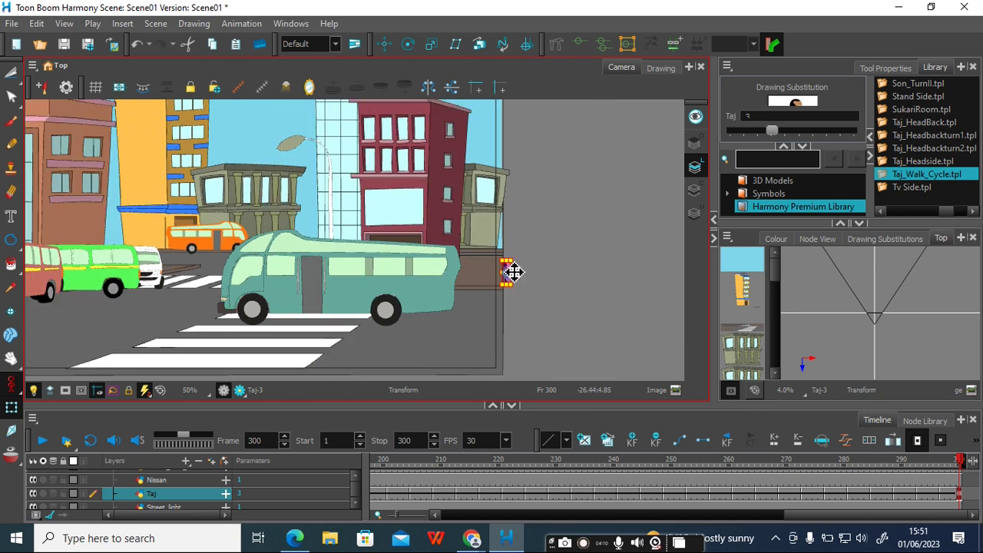
drag(514, 272, 241, 275)
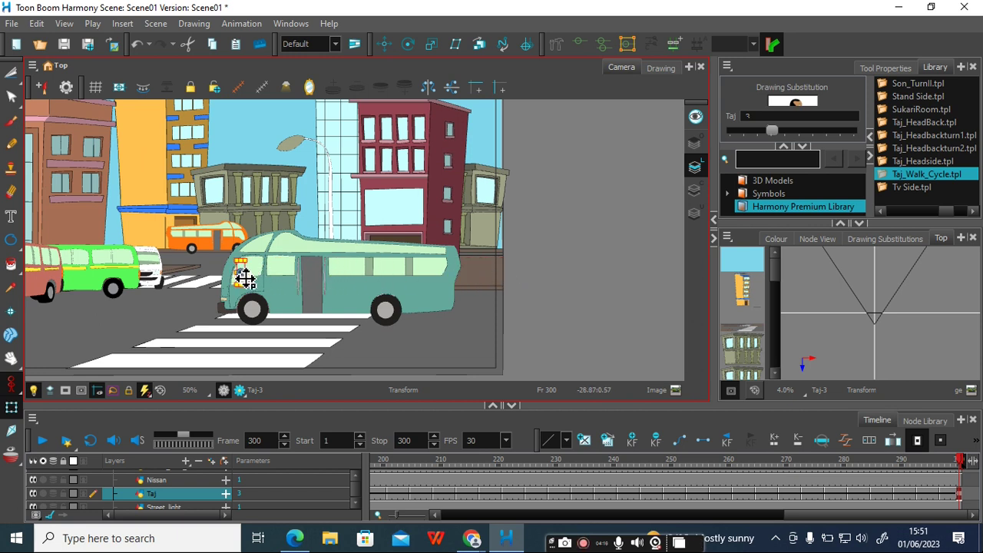
Play the scene from frame 1 to check Taj's shifted walk path, stop playback and return to frame 1
drag(799, 521, 437, 519)
click(371, 461)
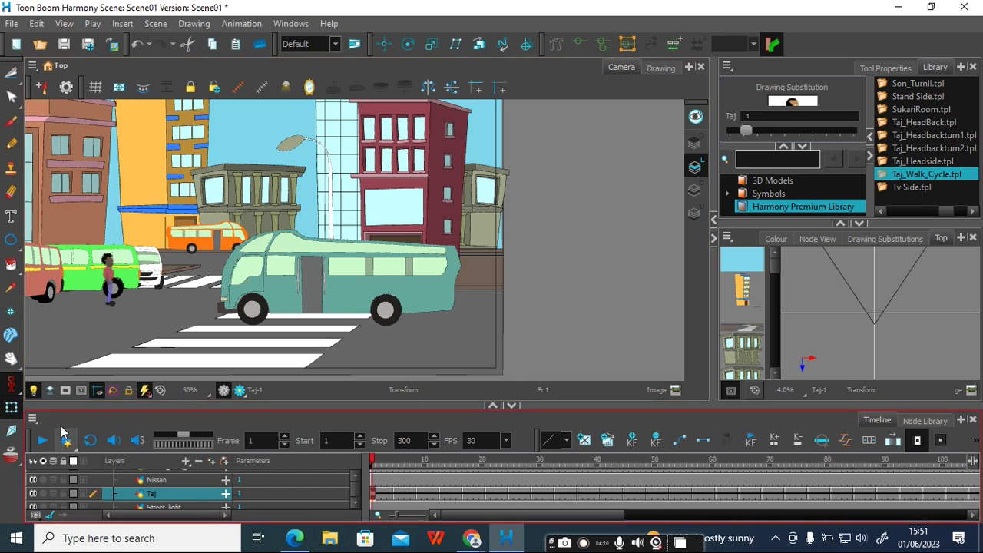
click(41, 440)
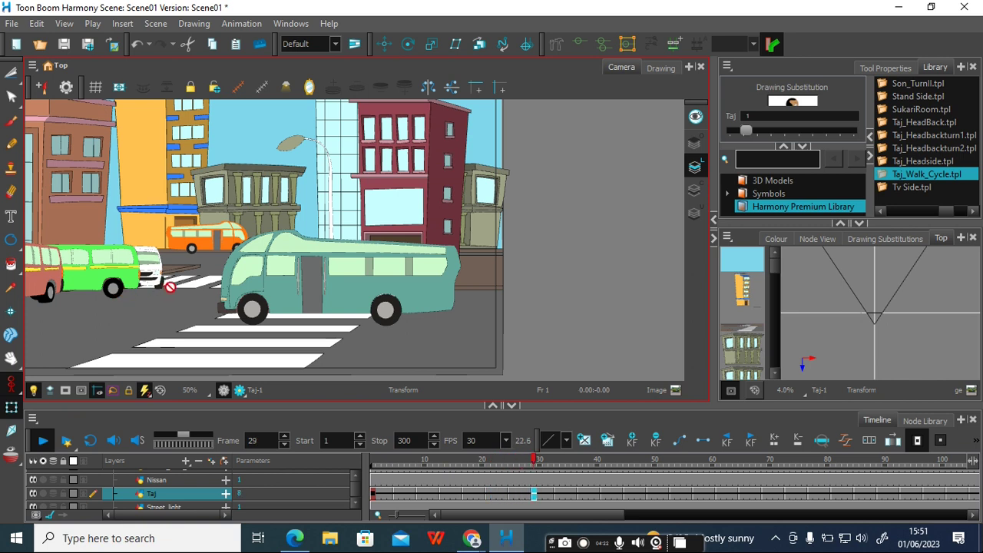
click(41, 440)
key(space)
drag(68, 342, 301, 329)
click(375, 462)
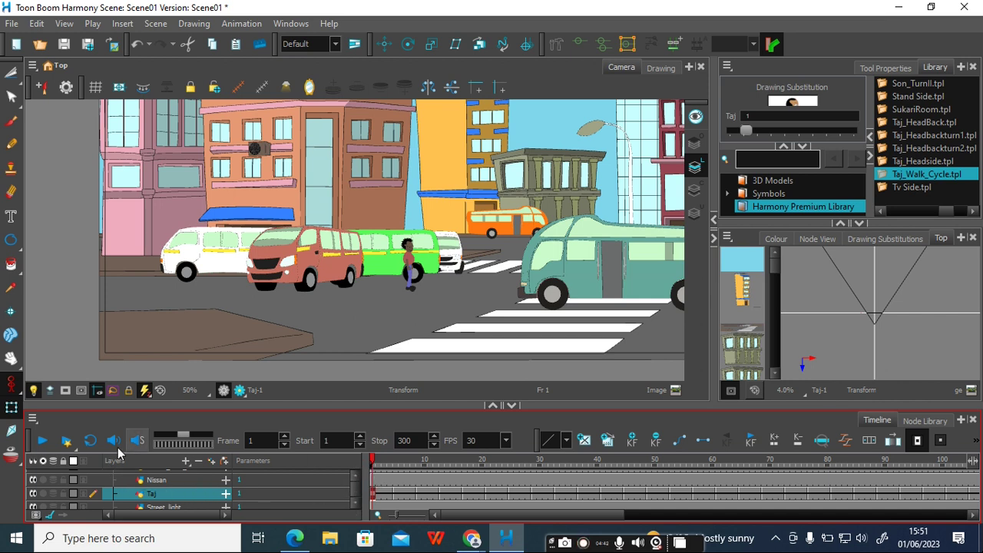
click(46, 441)
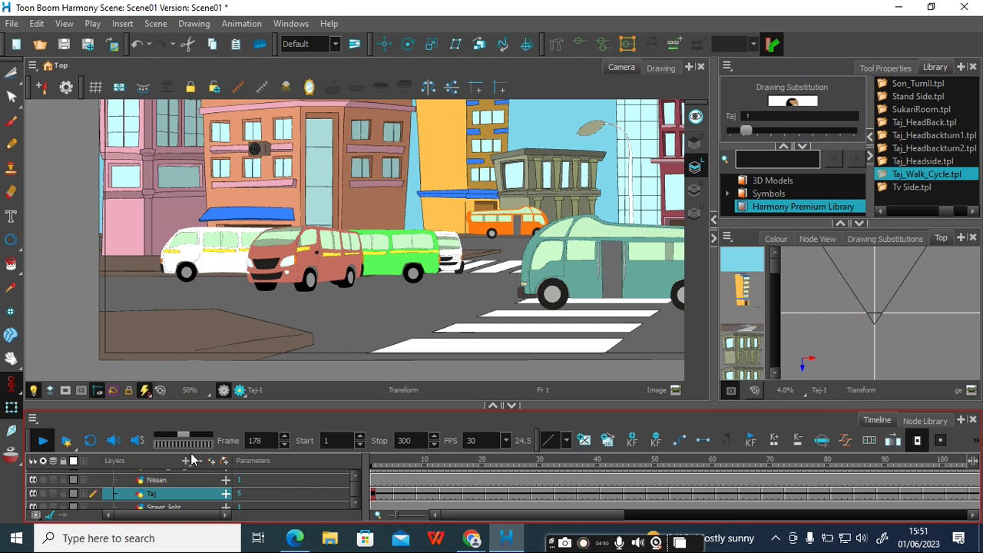
click(43, 439)
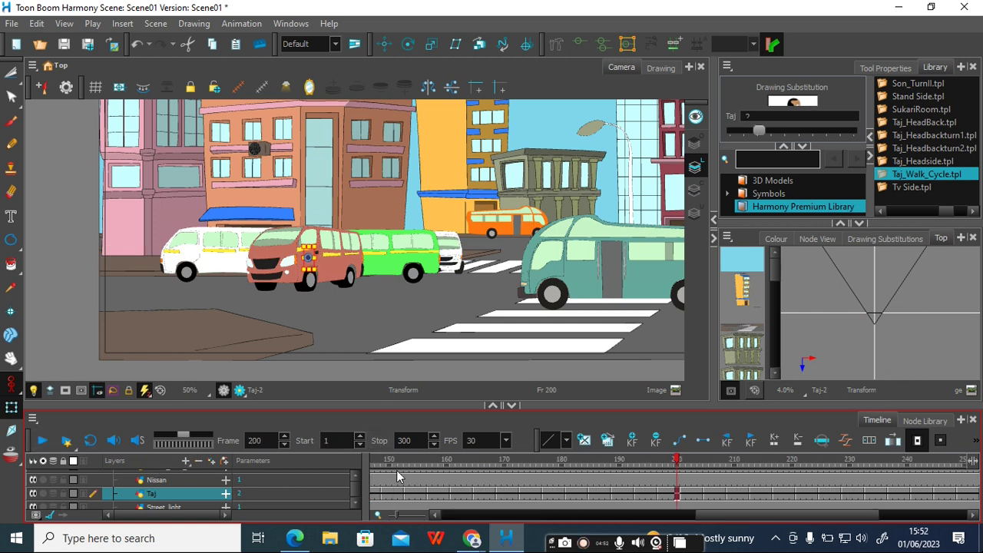
drag(676, 461, 318, 474)
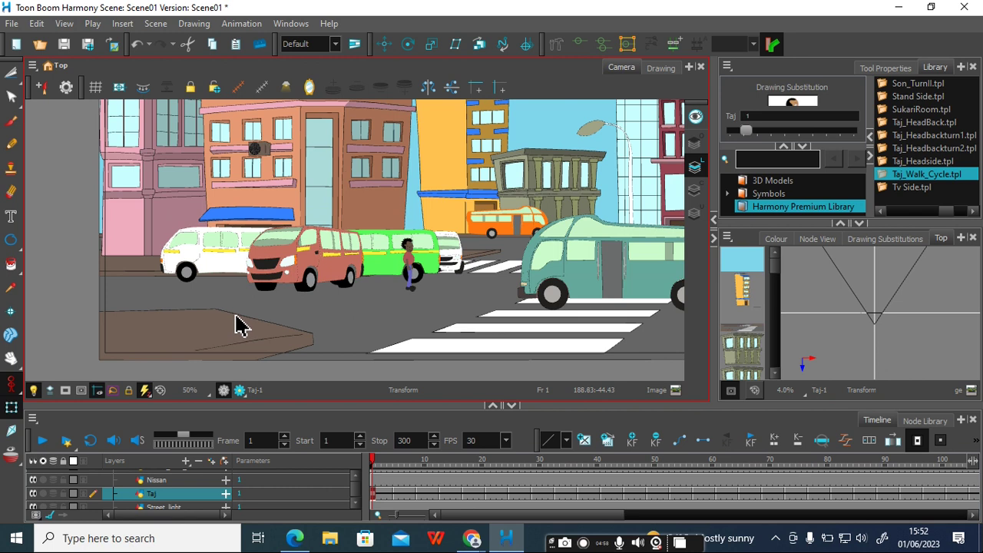
Move Taj at frame 1 from outside the scene onto the pavement in front of the pink building, behind the white van
scroll(240, 318, down, 4)
scroll(247, 291, down, 2)
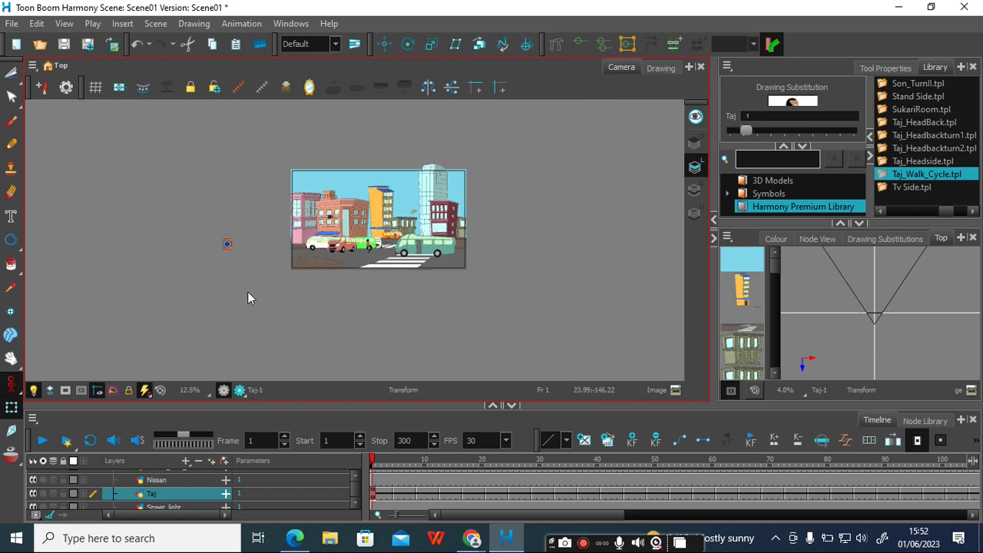
scroll(195, 272, up, 3)
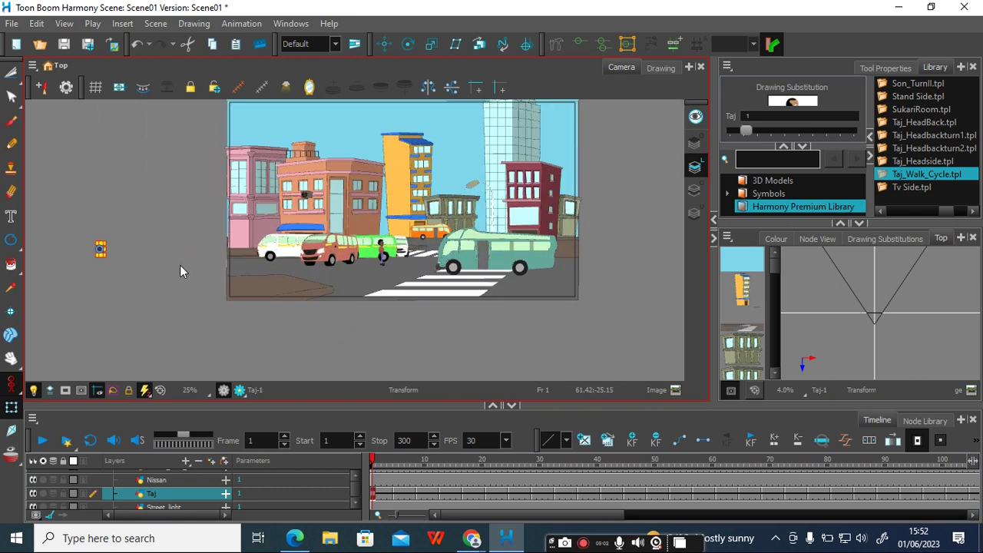
key(space)
drag(182, 267, 412, 311)
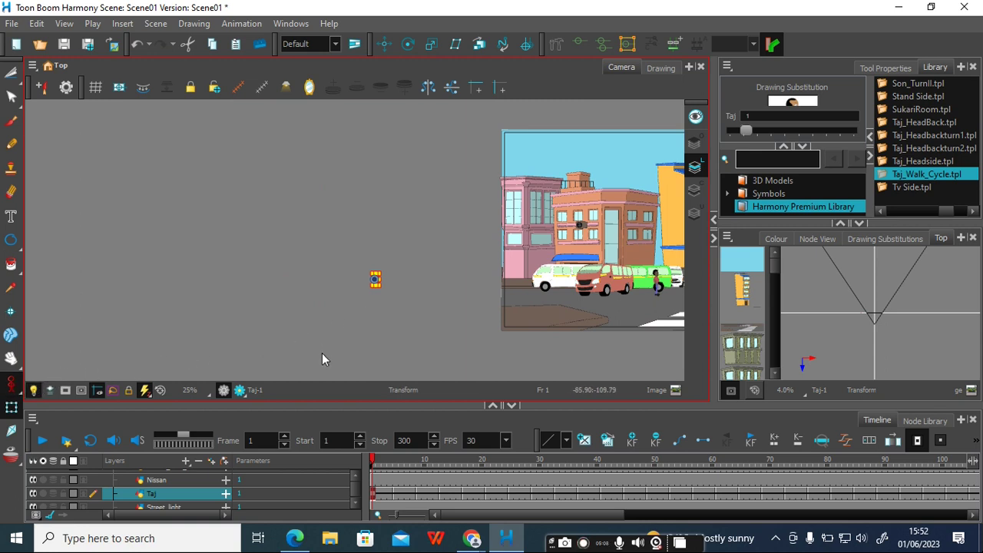
scroll(321, 358, up, 5)
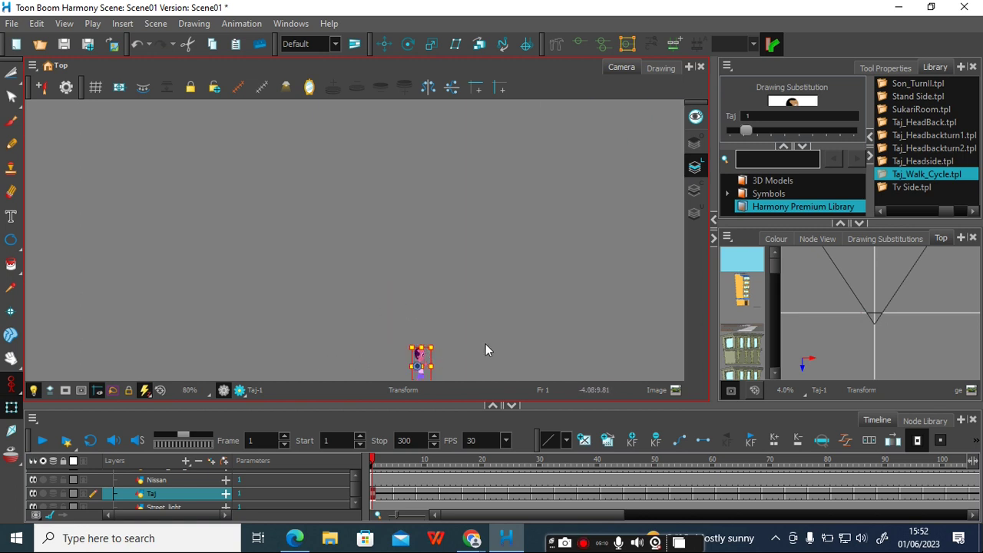
drag(486, 351, 290, 315)
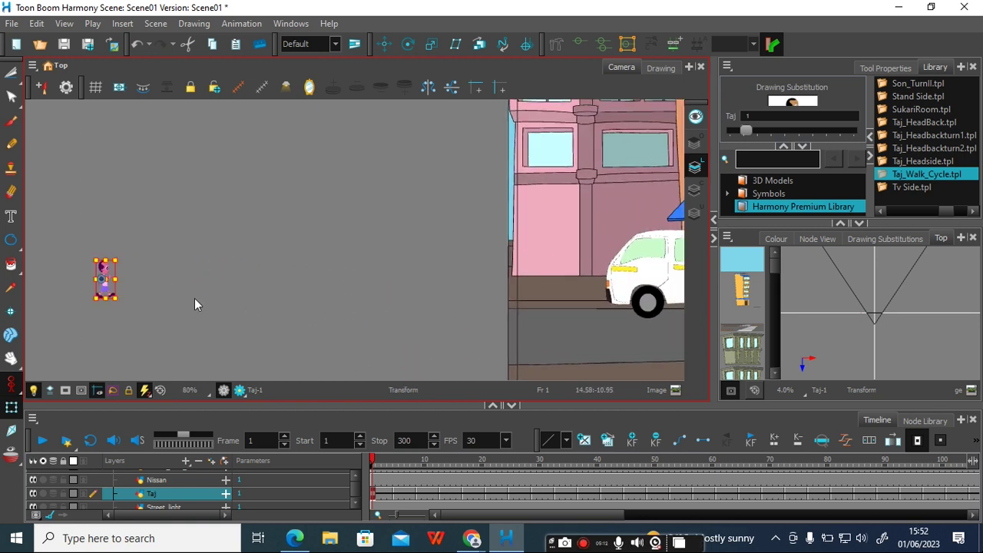
drag(109, 280, 532, 289)
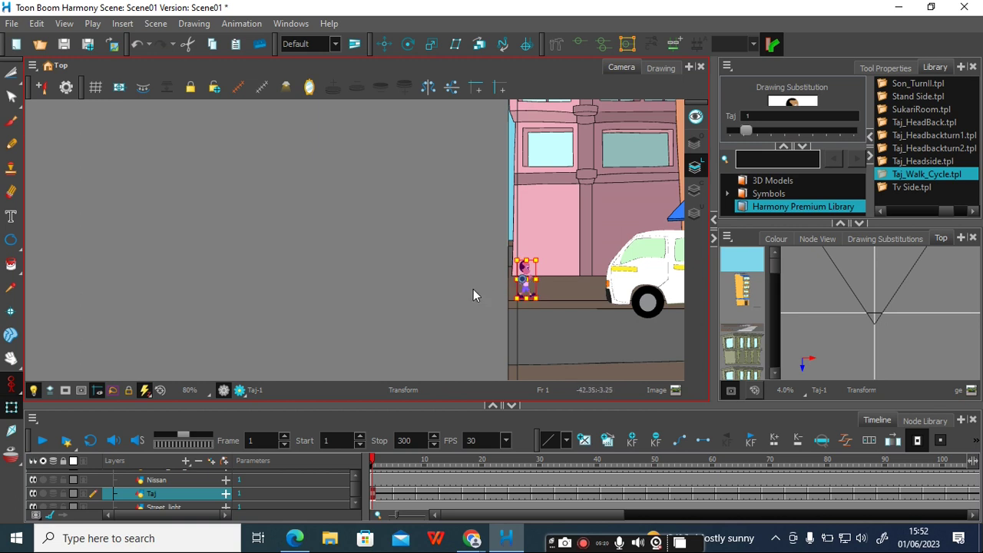
Turn on Animate Current Frame, move Taj at frame 300 behind the teal bus beside its door, and turn Animate off
drag(555, 515, 912, 514)
click(956, 459)
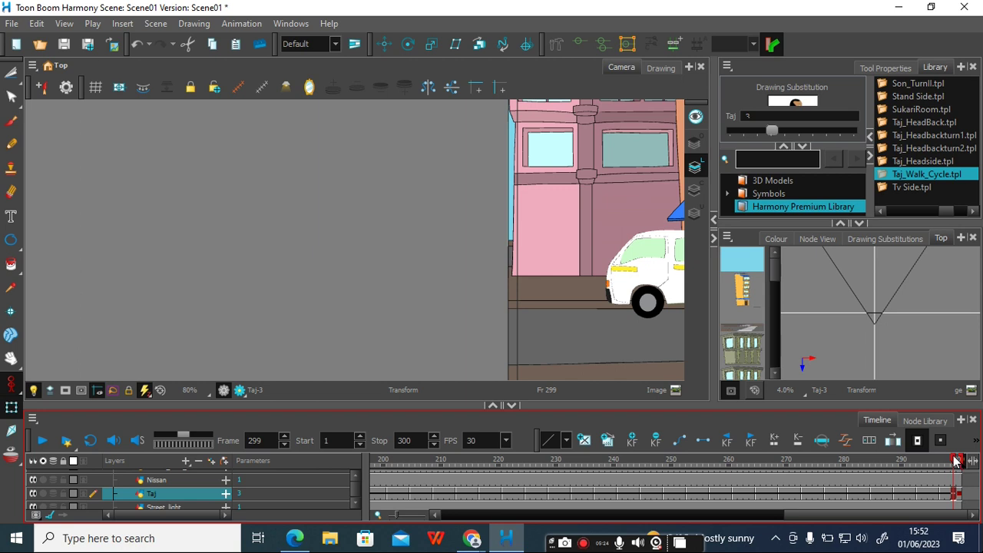
drag(11, 382, 67, 386)
drag(512, 319, 267, 338)
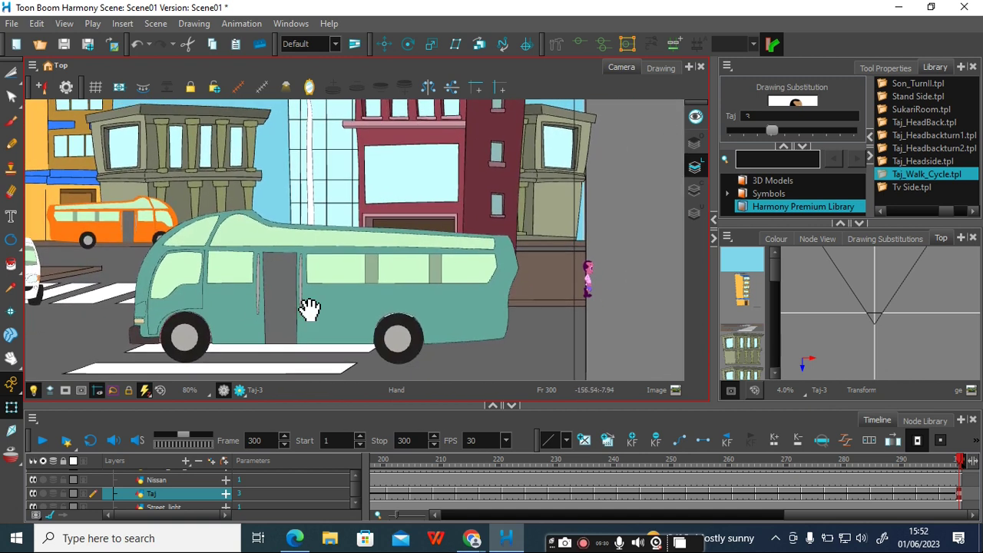
key(shift+t)
drag(591, 274, 254, 279)
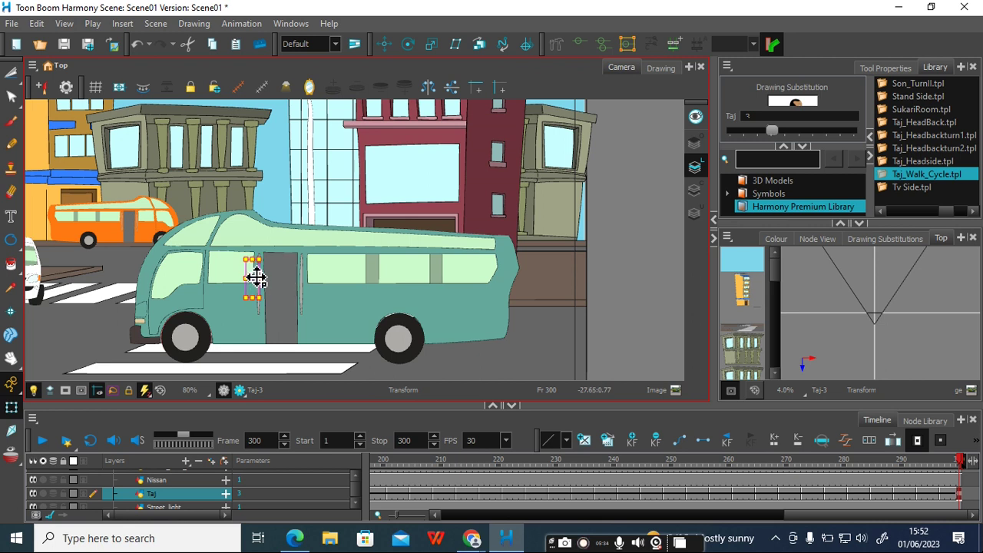
drag(796, 516, 454, 530)
click(11, 383)
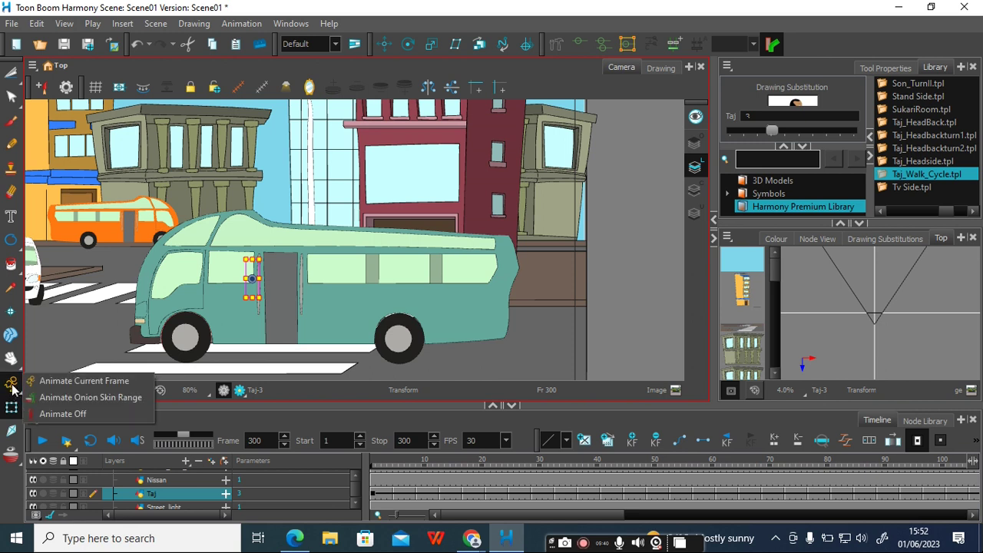
click(62, 415)
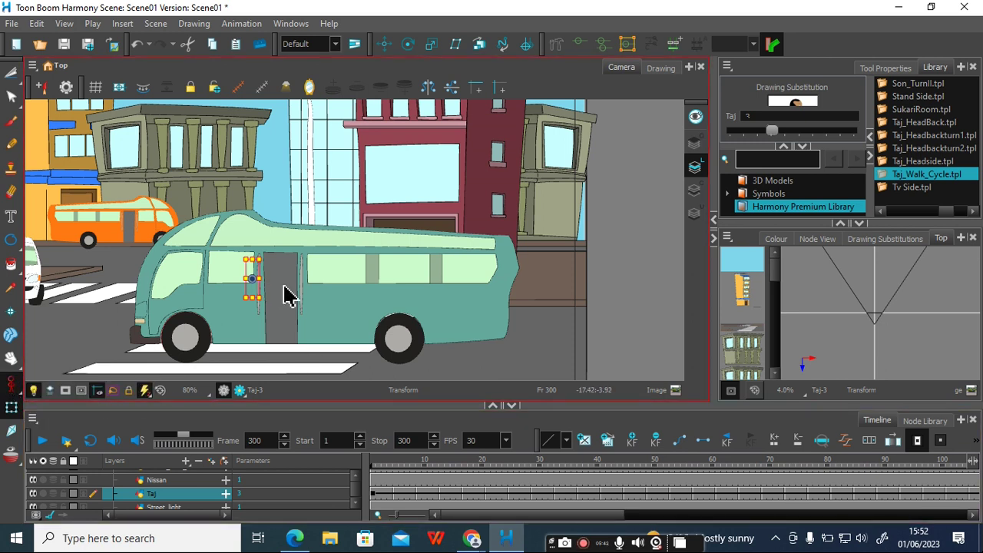
Return to frame 1 with the whole street in view and play the scene to check Taj's new walk
key(1)
key(1)
drag(215, 245, 464, 294)
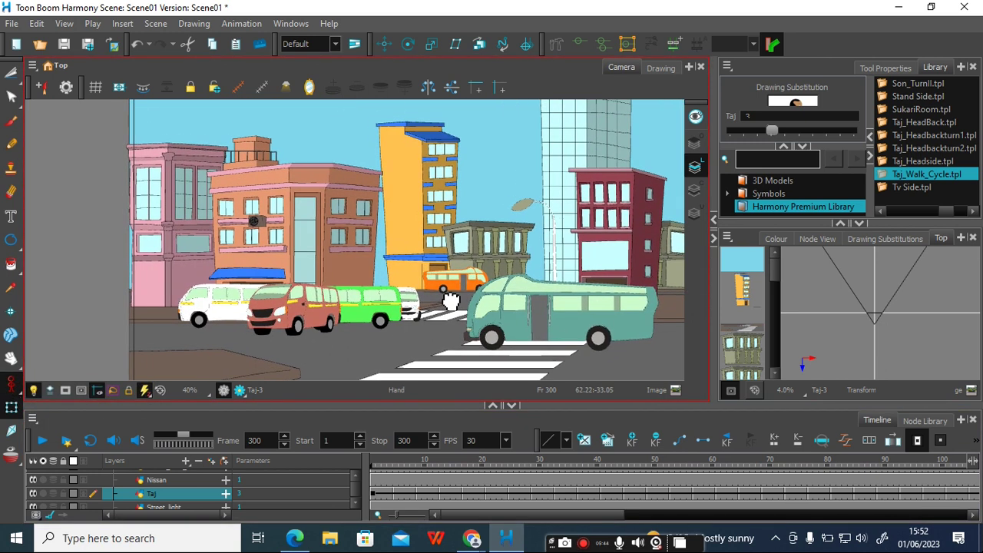
click(374, 461)
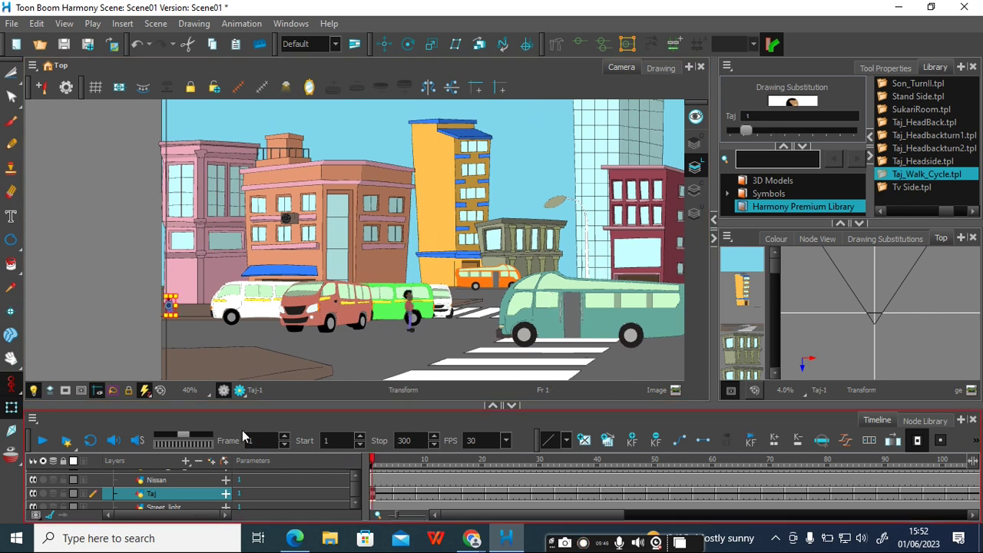
click(43, 440)
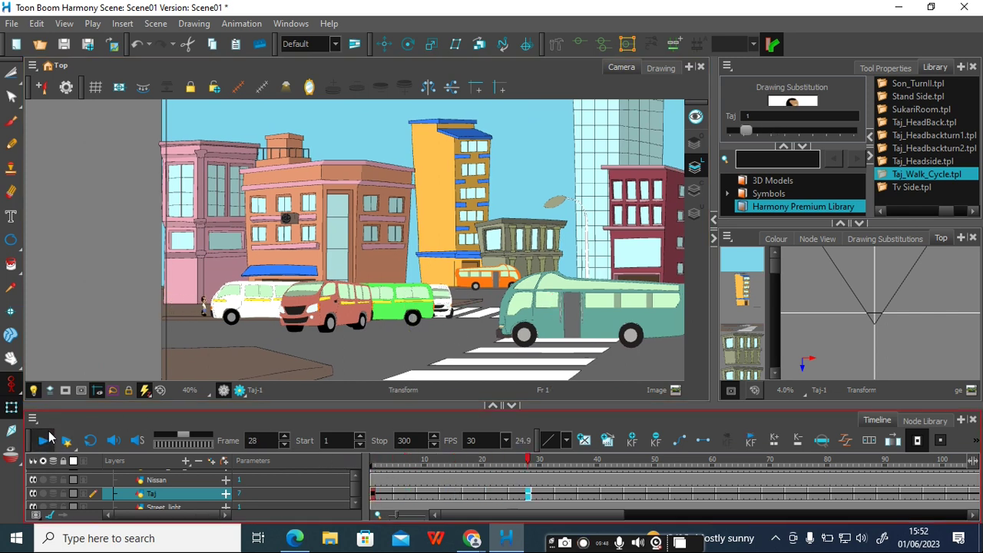